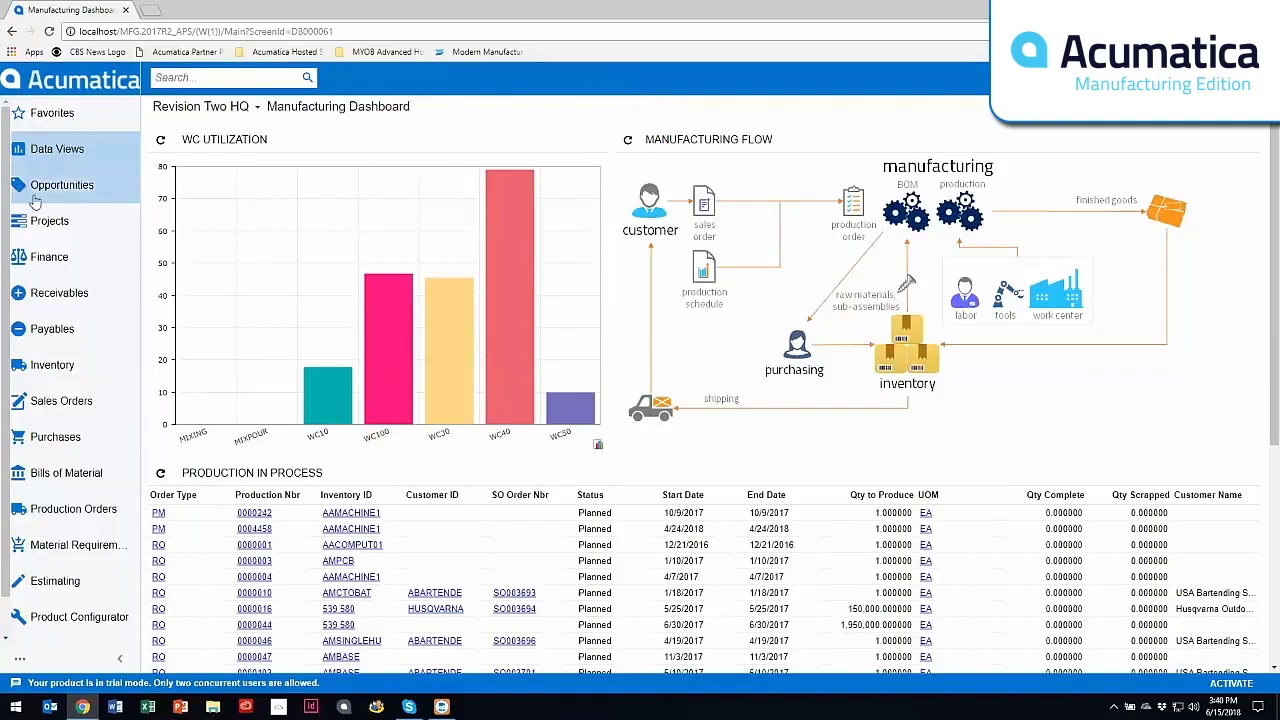
Open stock item AMKEURIG45 (Keurig Model 450) and view its Manufacturing replenishment settings
click(62, 364)
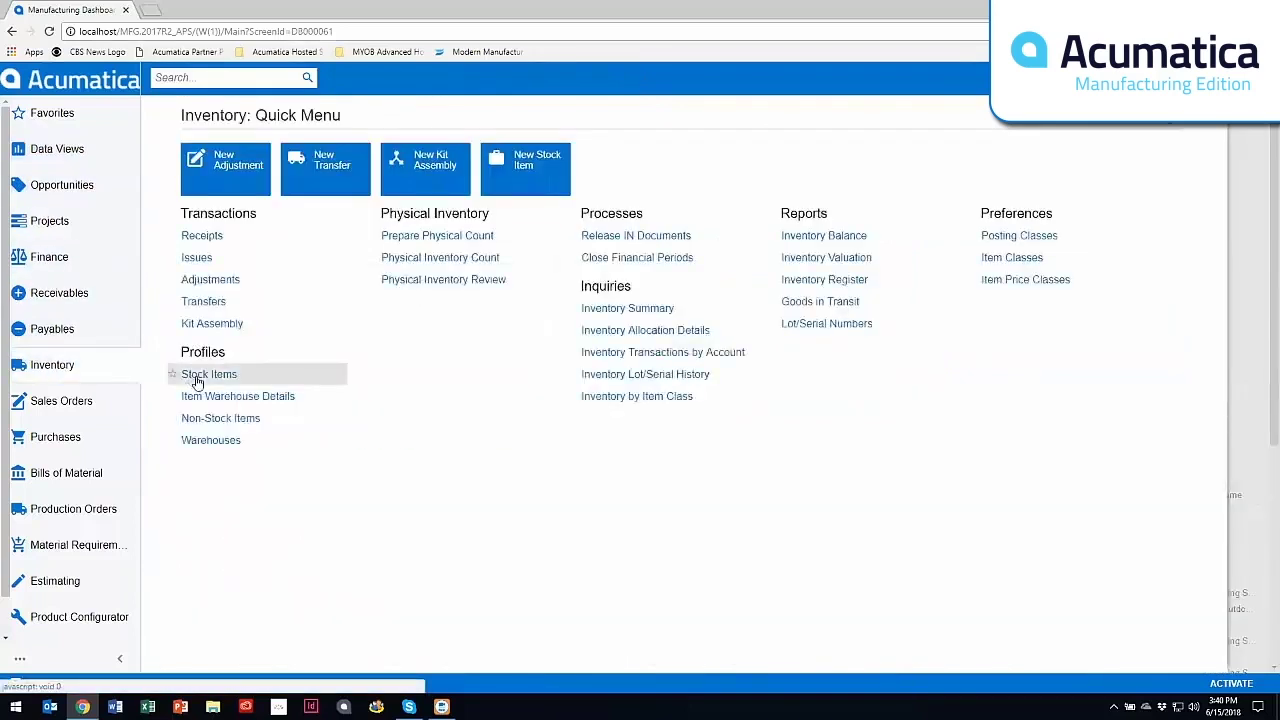
click(208, 381)
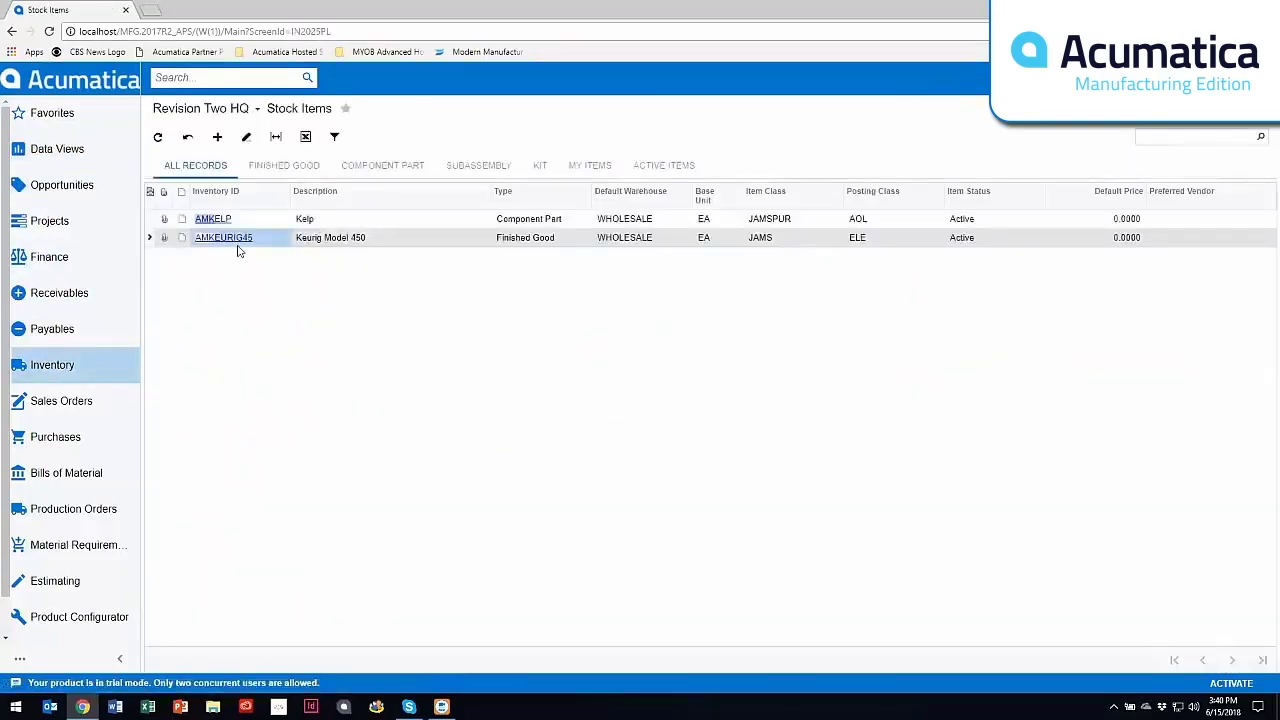
click(228, 240)
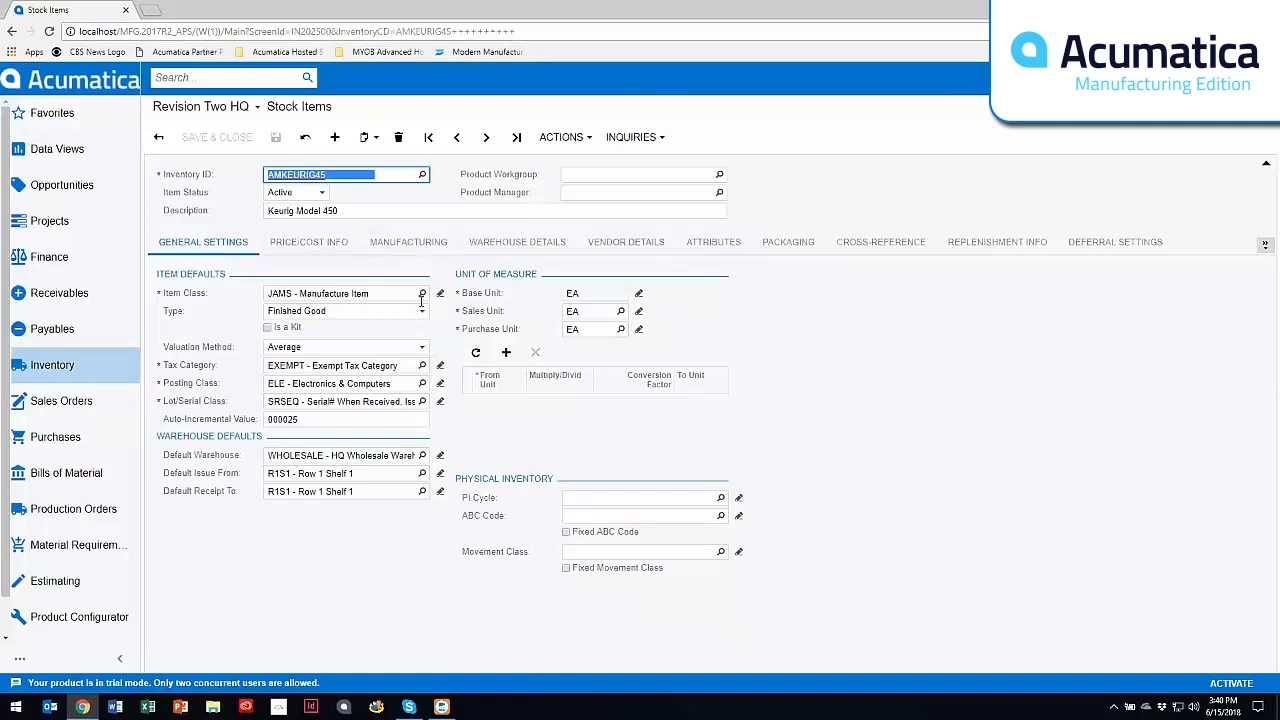
click(408, 245)
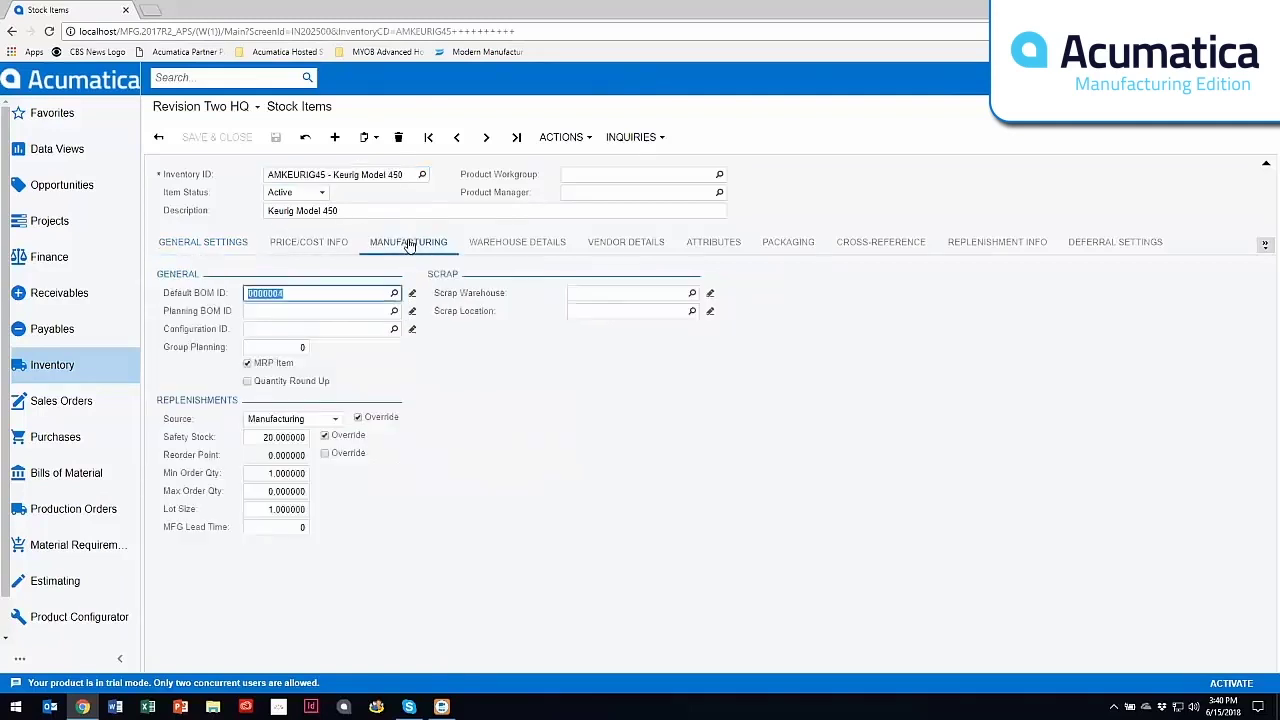
Set the Keurig Model 450's Min Order Qty to 10 and Lot Size to 10
click(292, 476)
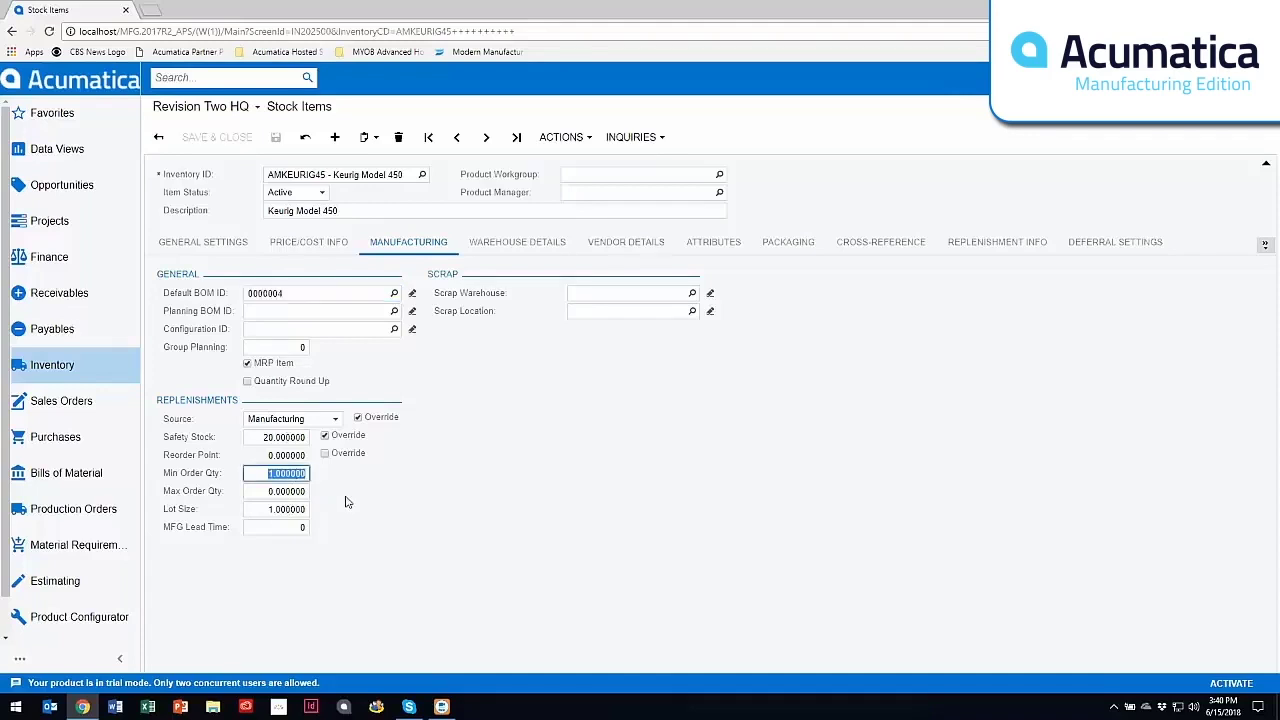
text(10)
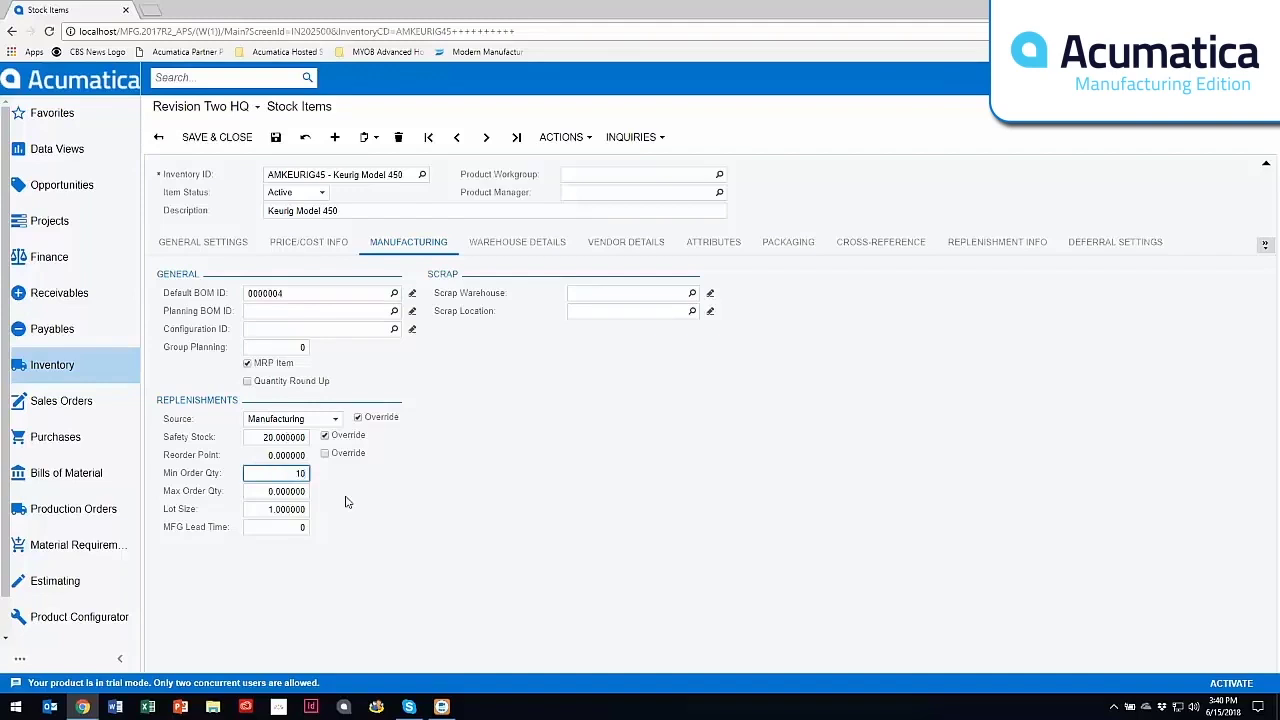
key(Tab)
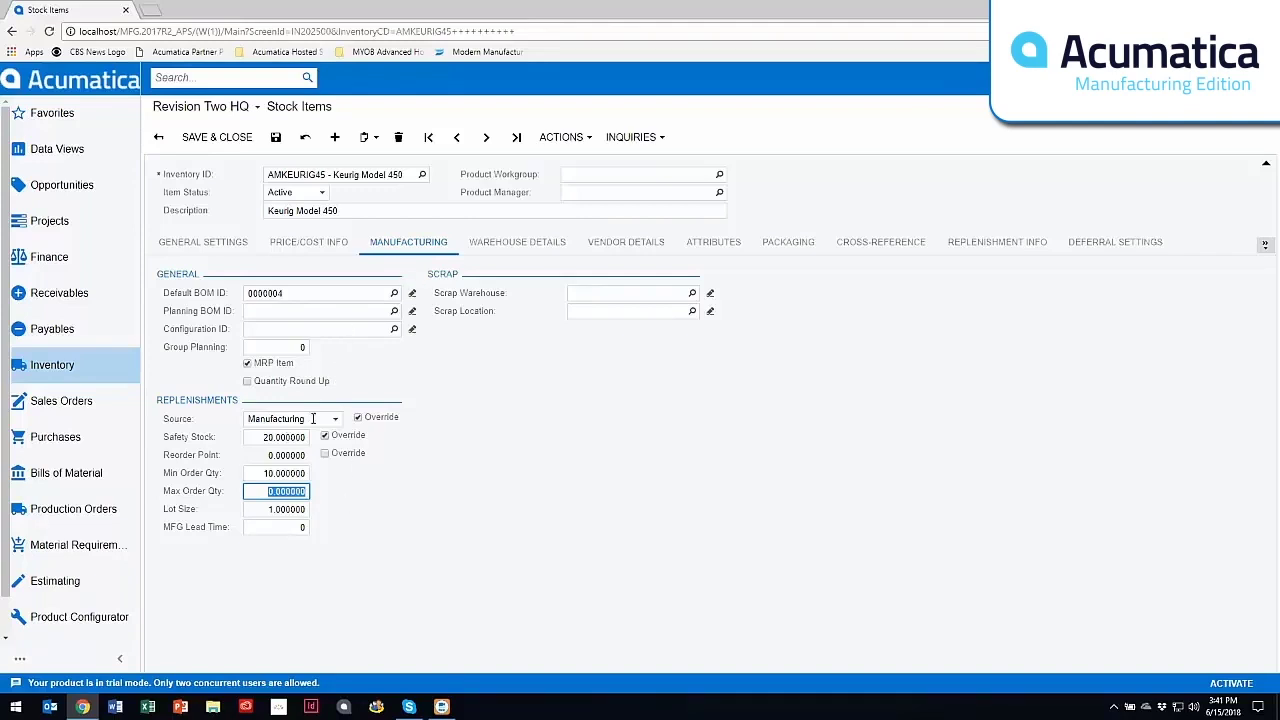
click(290, 509)
text(10)
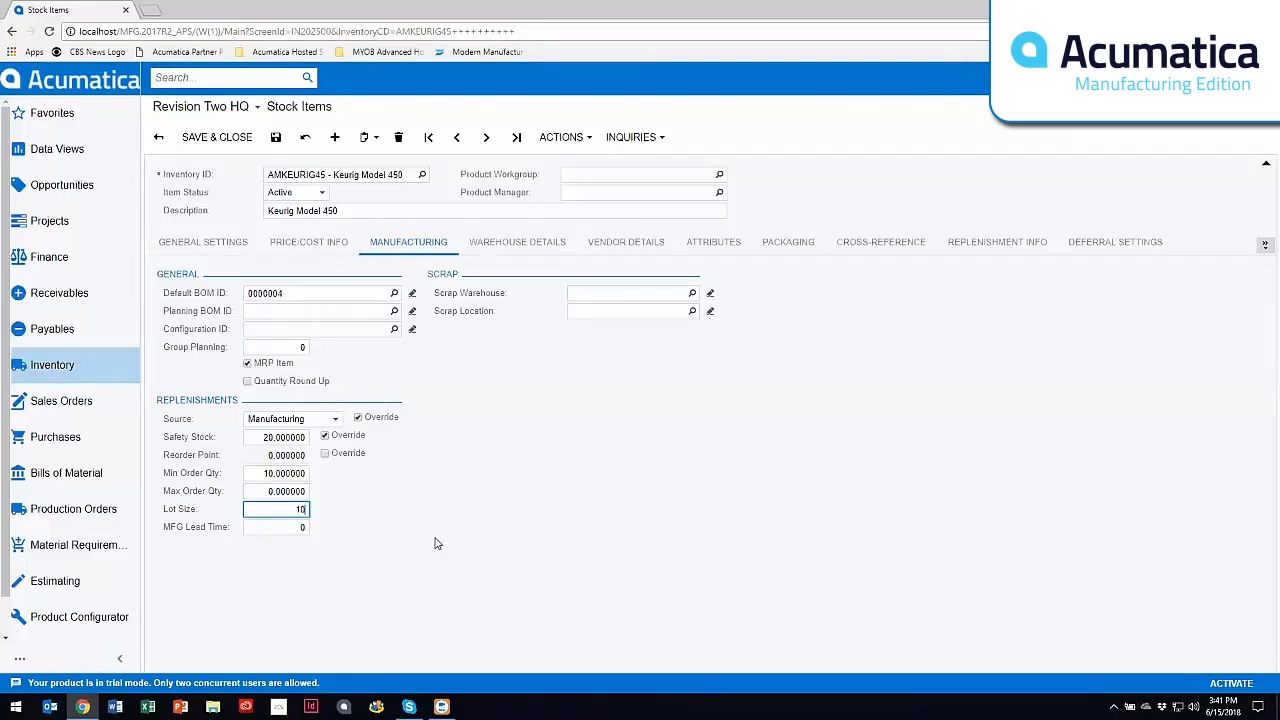
key(Tab)
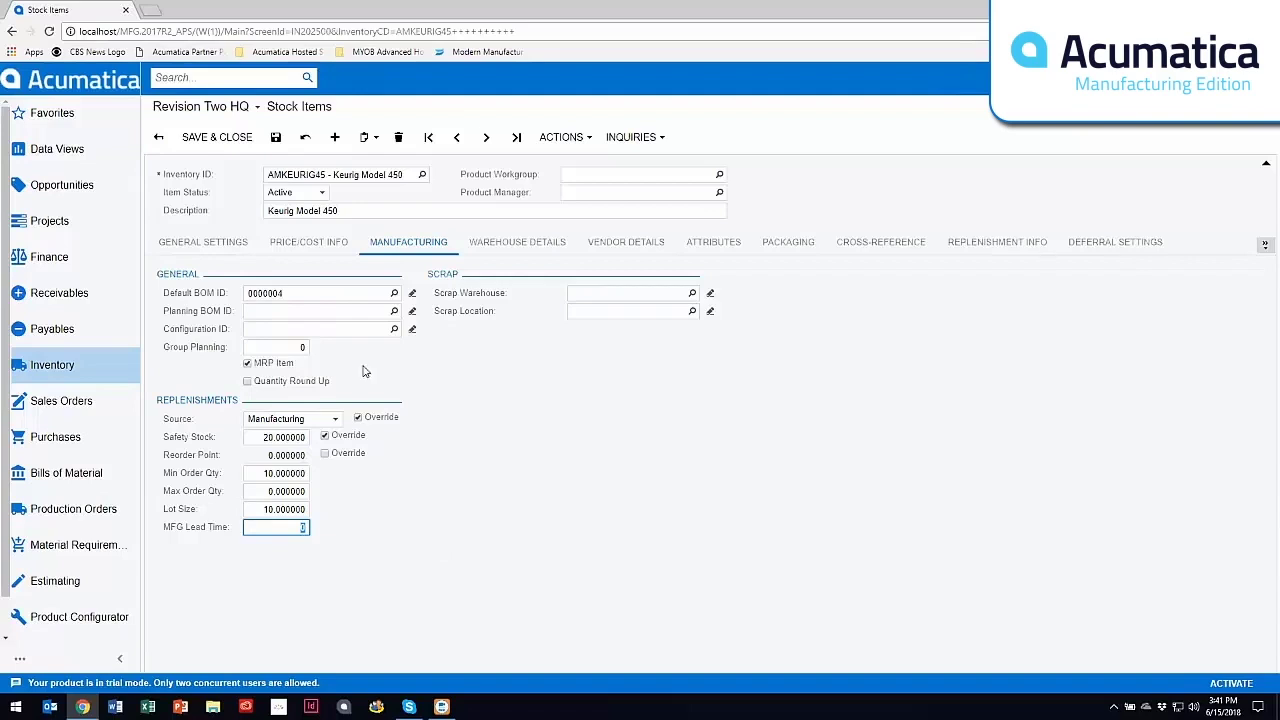
Leave the stock item without saving and open sales order SO003768
click(61, 405)
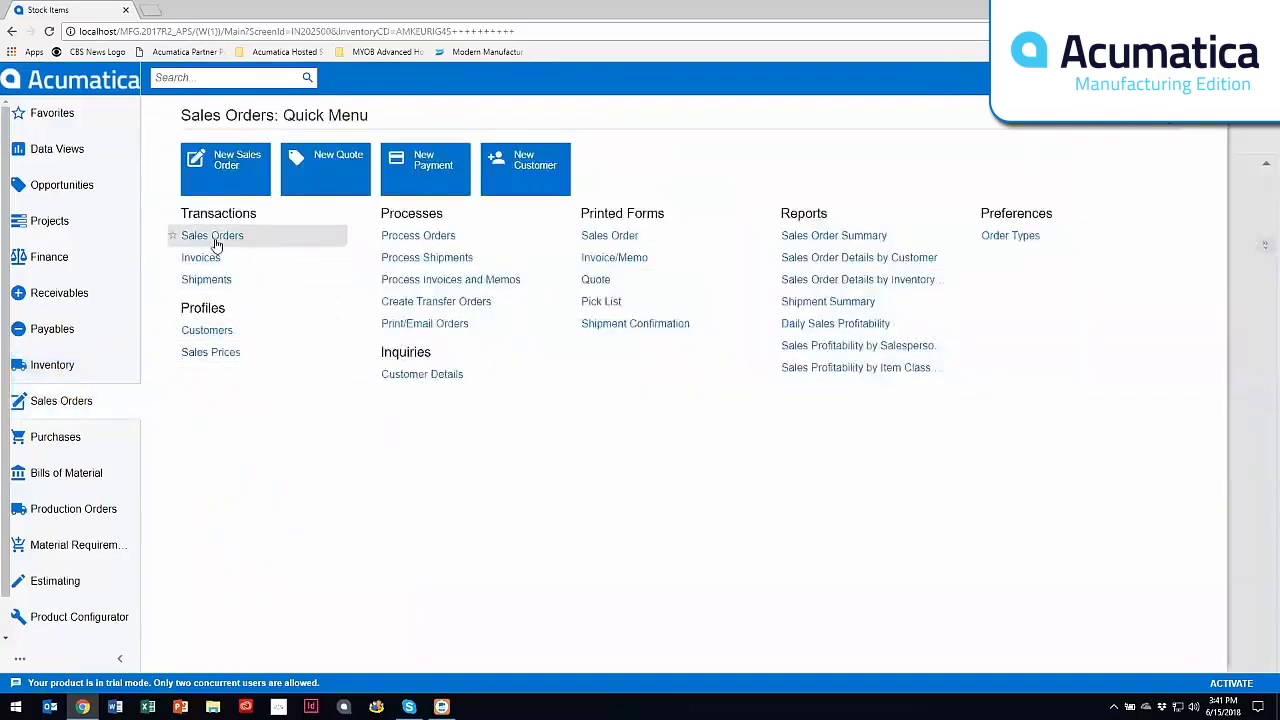
click(216, 244)
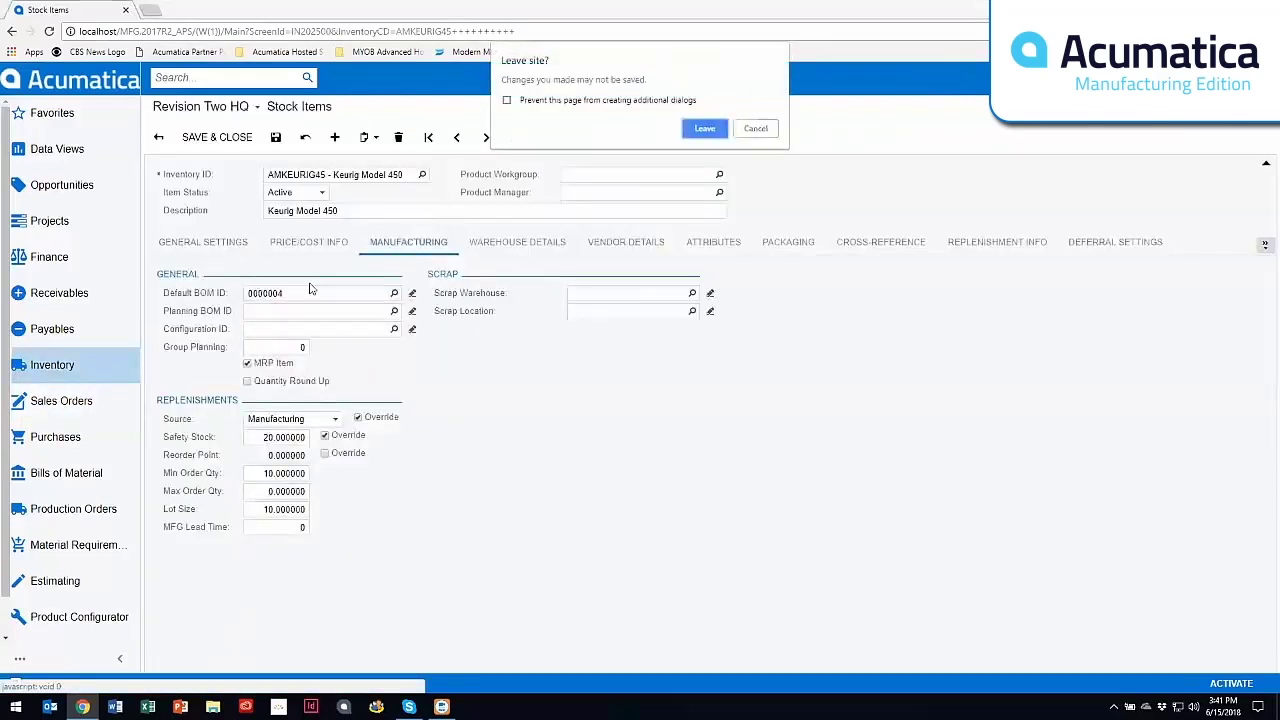
click(705, 130)
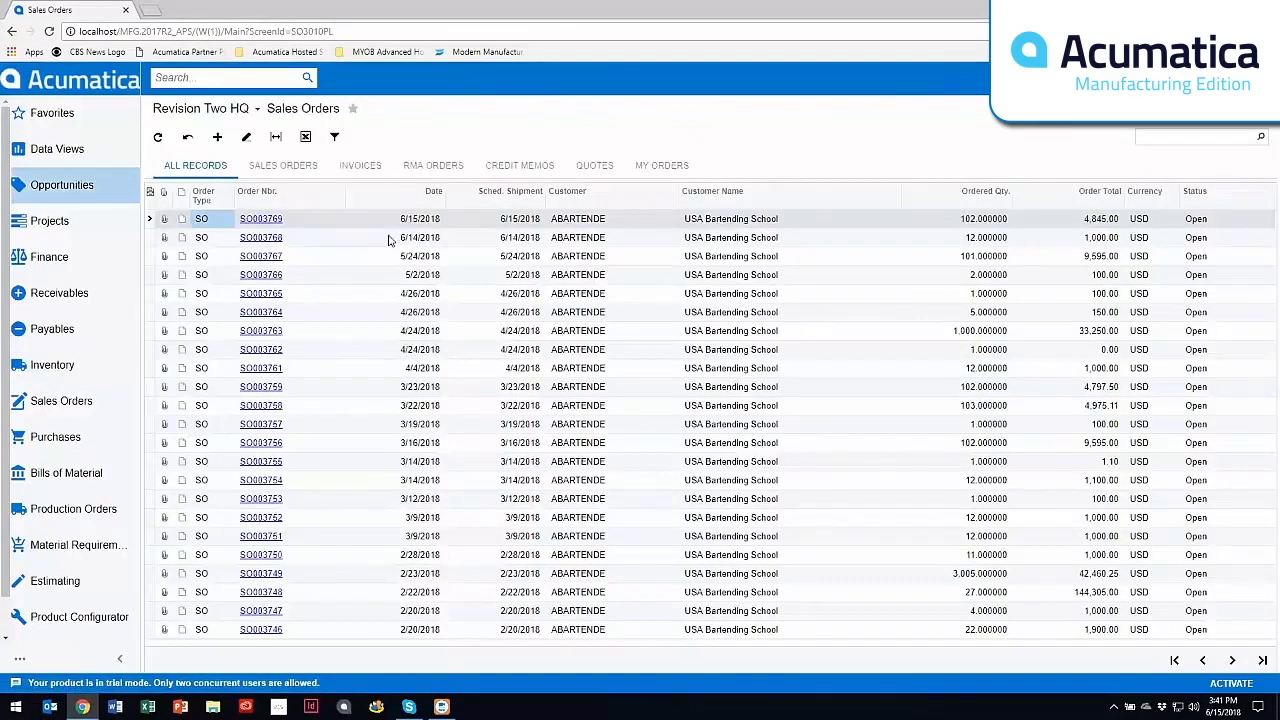
click(262, 238)
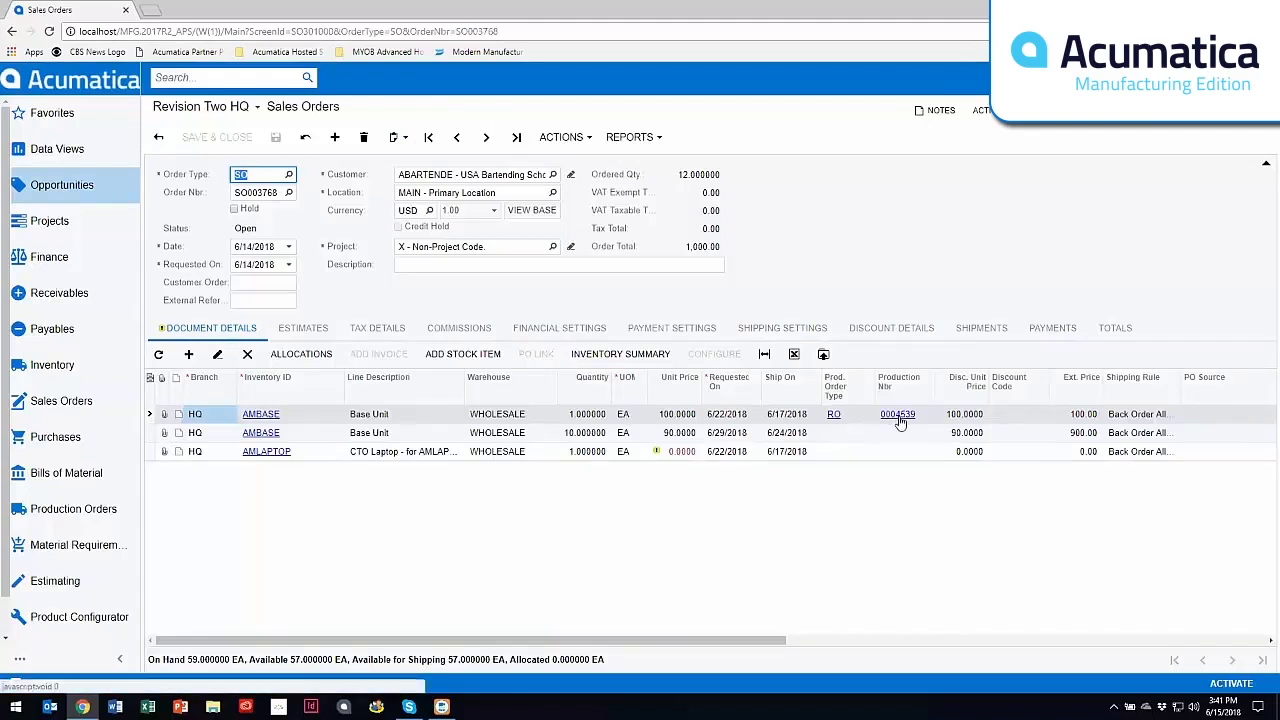
Filter MRP Display to references starting with 'mps' and select the 9/14 and 9/28 Keurig rows
click(85, 555)
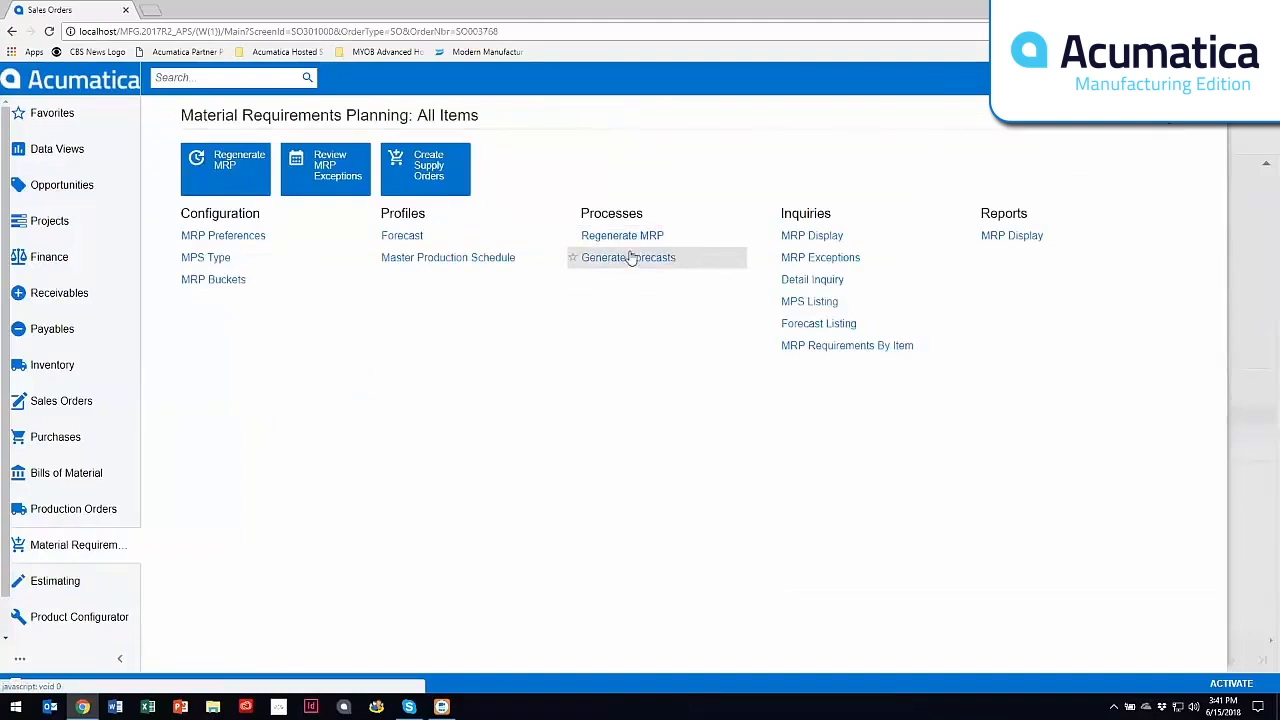
click(807, 238)
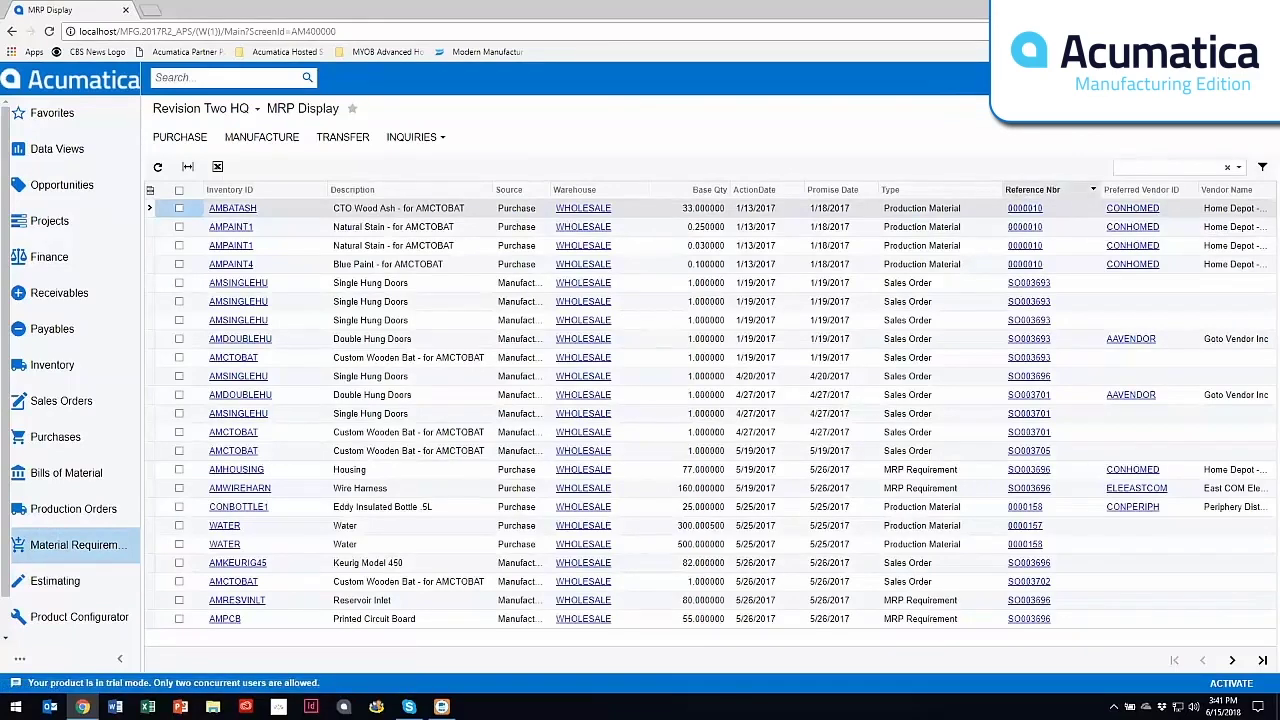
click(1093, 189)
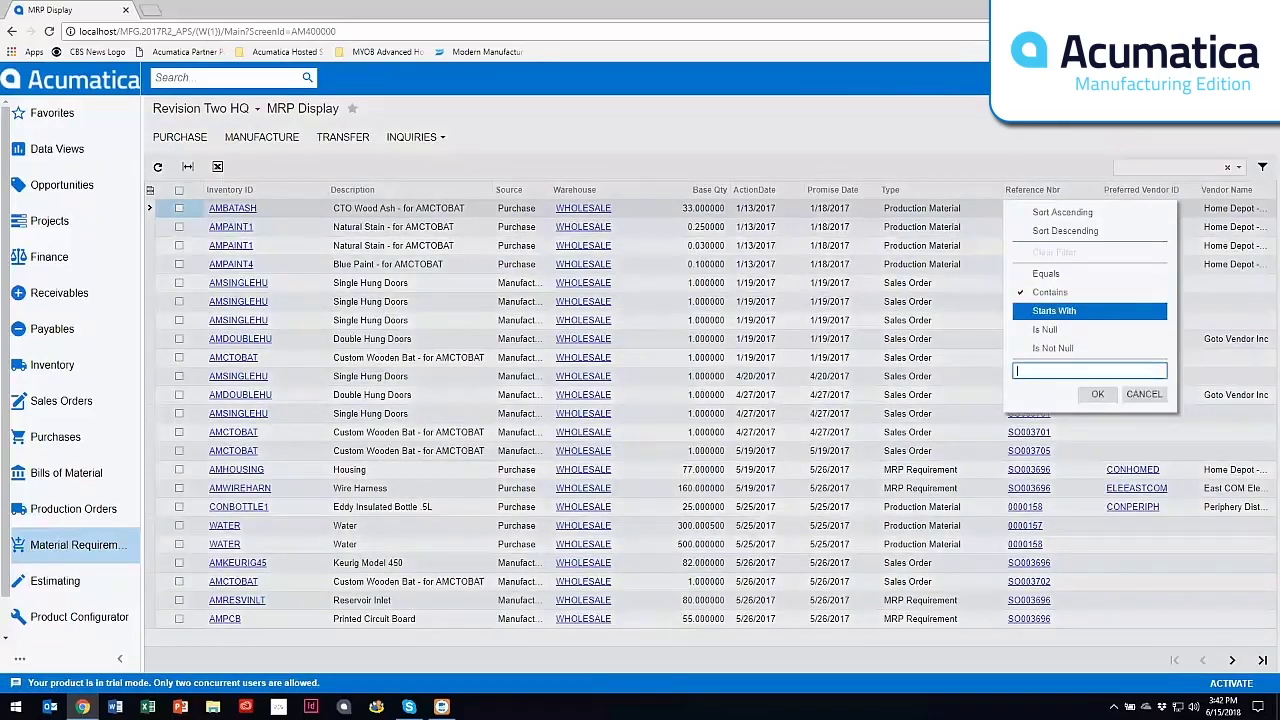
text(mps)
click(1097, 394)
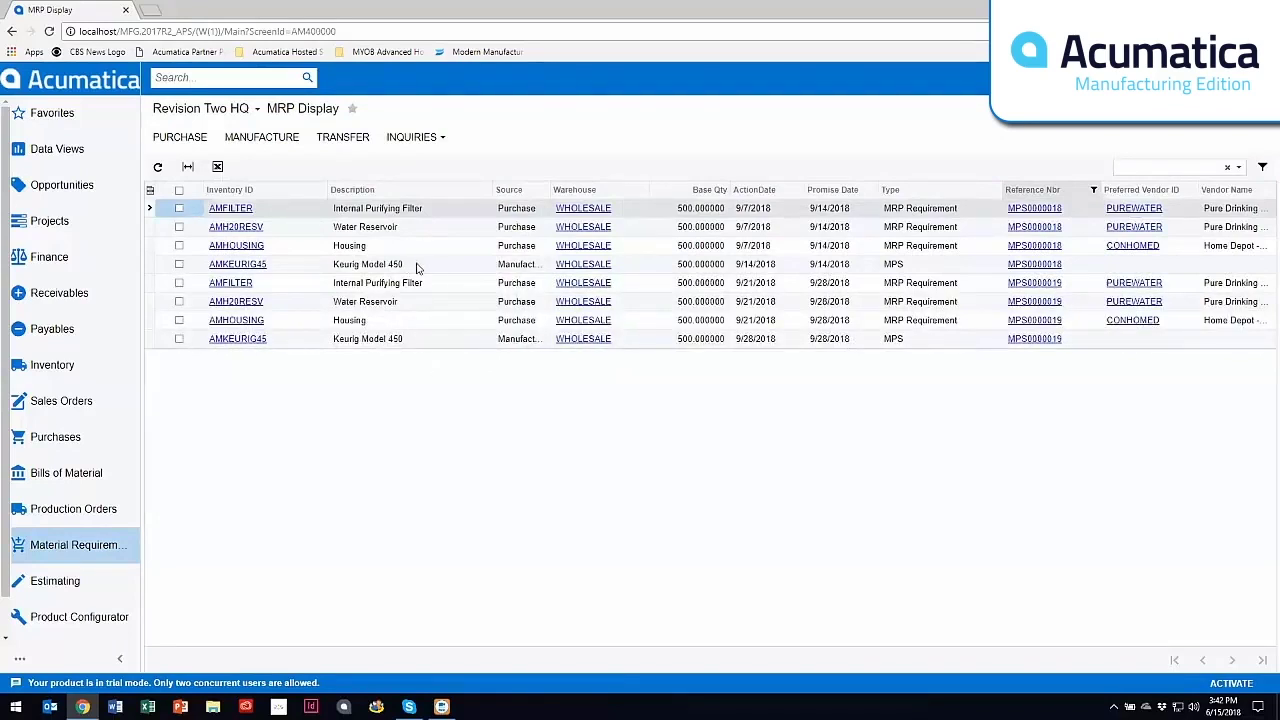
click(432, 267)
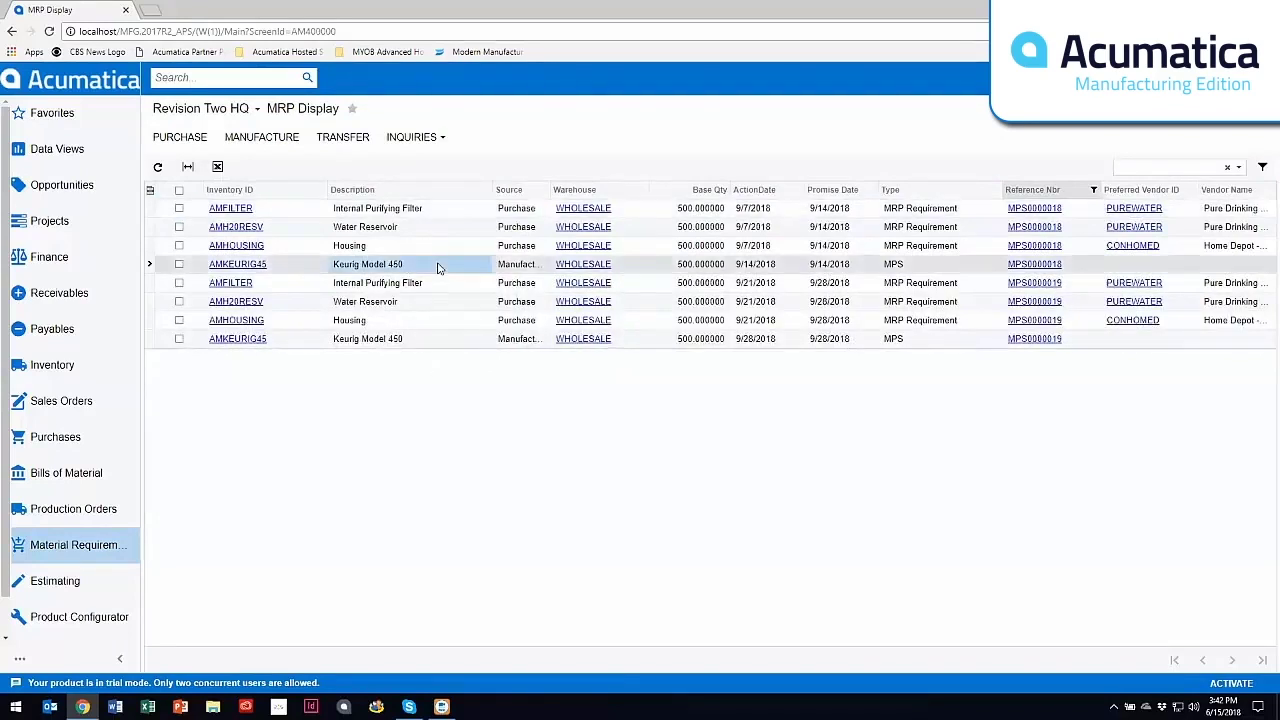
click(414, 342)
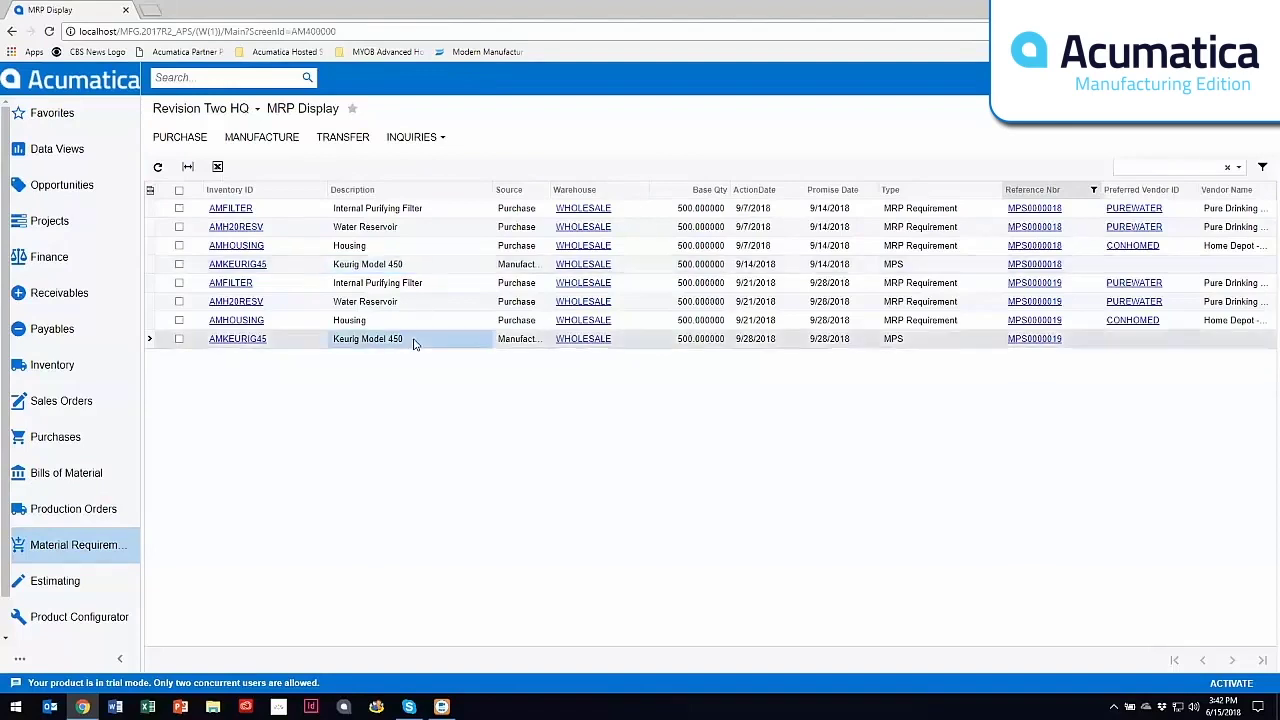
click(418, 268)
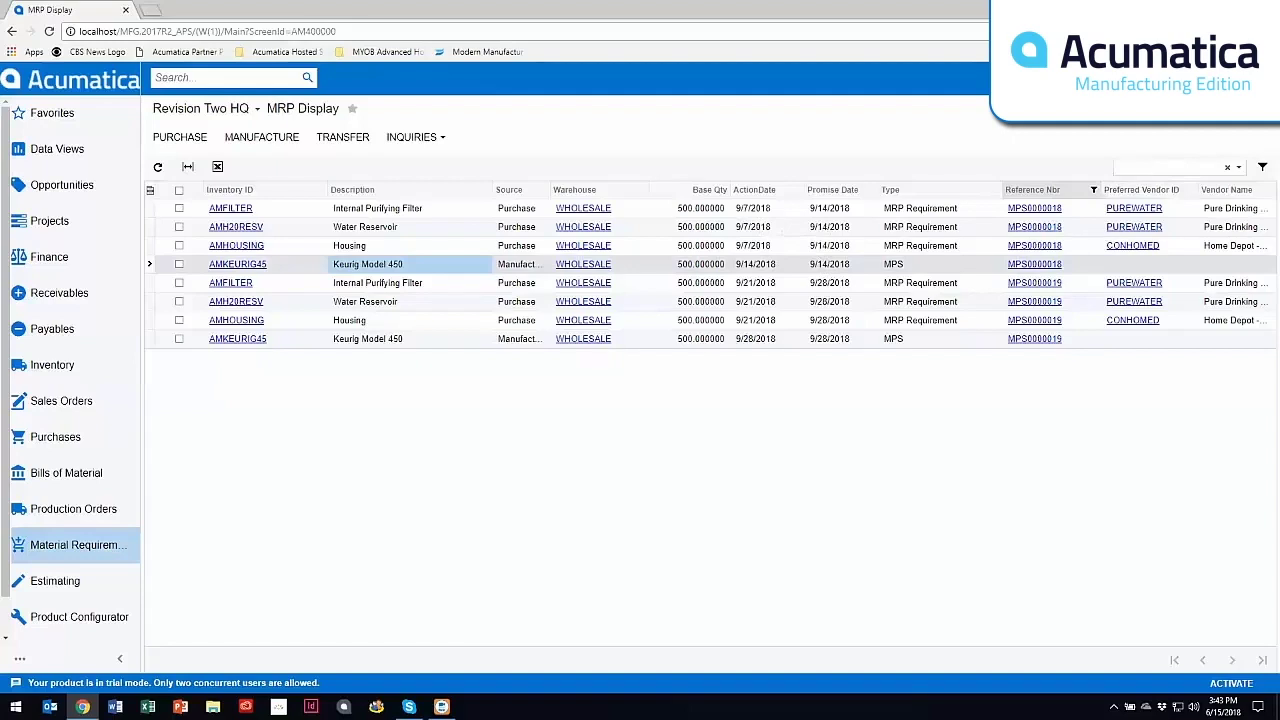
Create purchase order PO000593 from the AMHOUSING requirement for vendor CONHOMED
click(1133, 208)
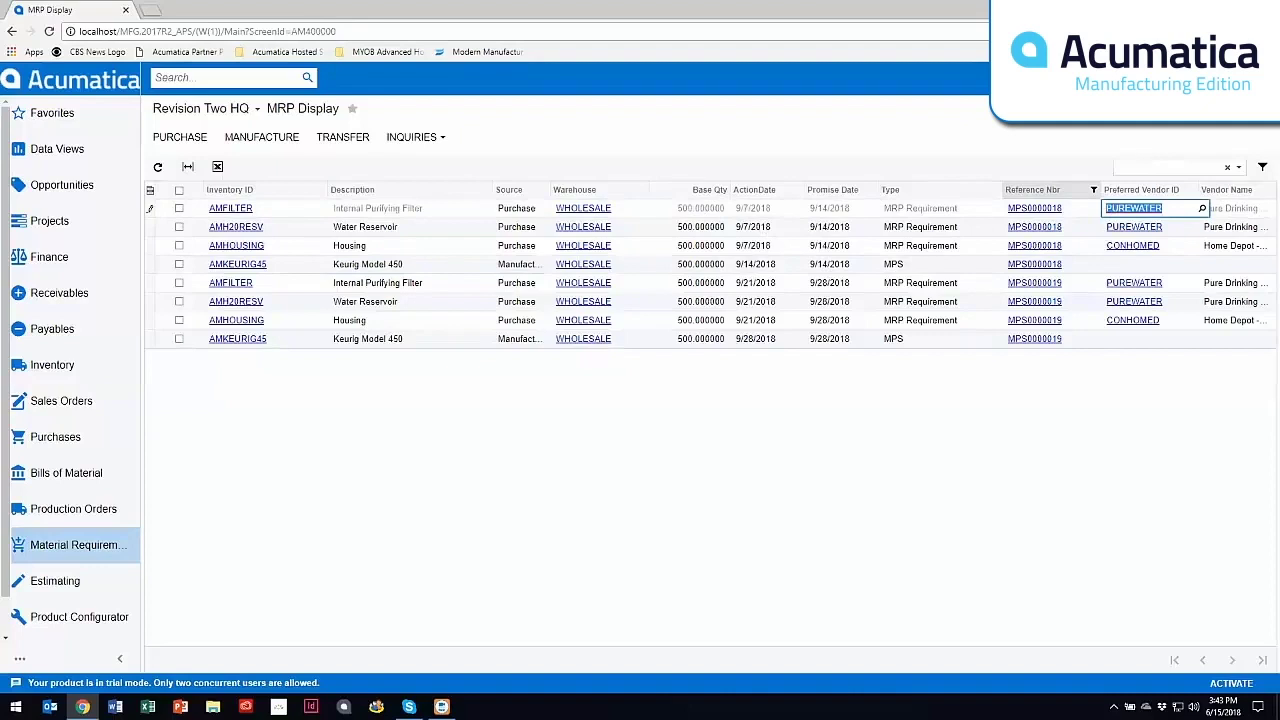
click(1202, 208)
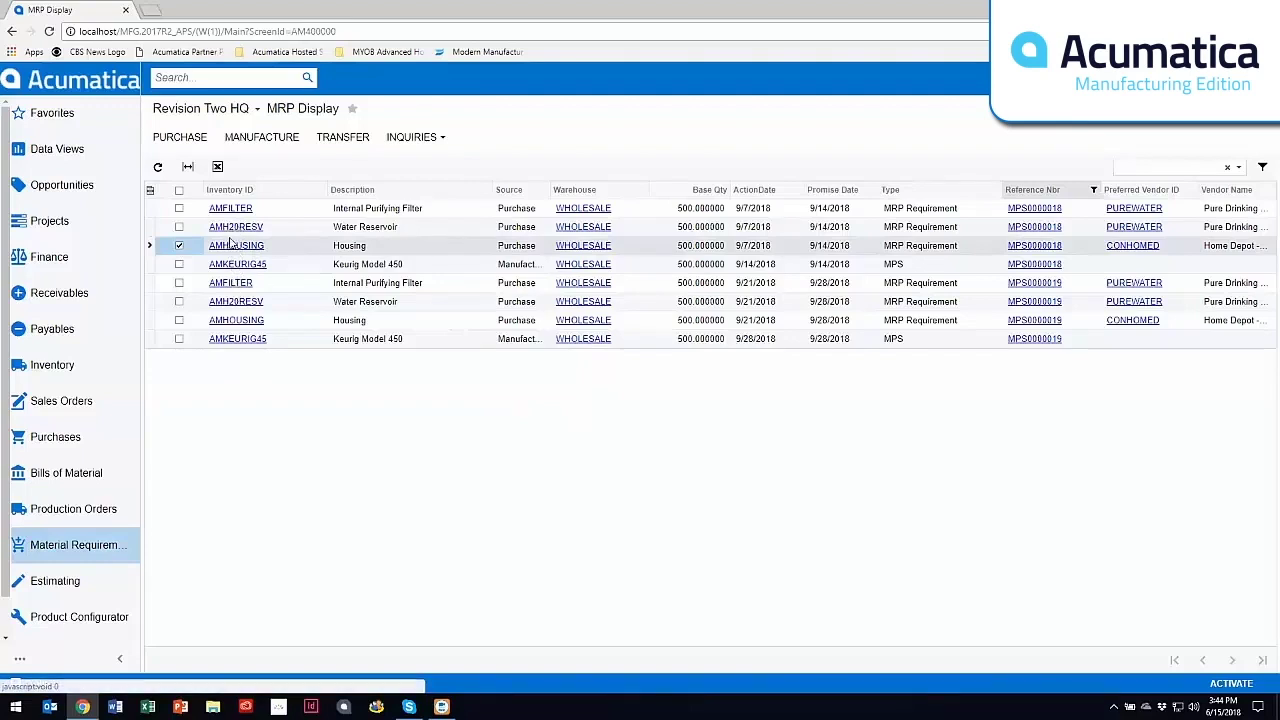
click(176, 136)
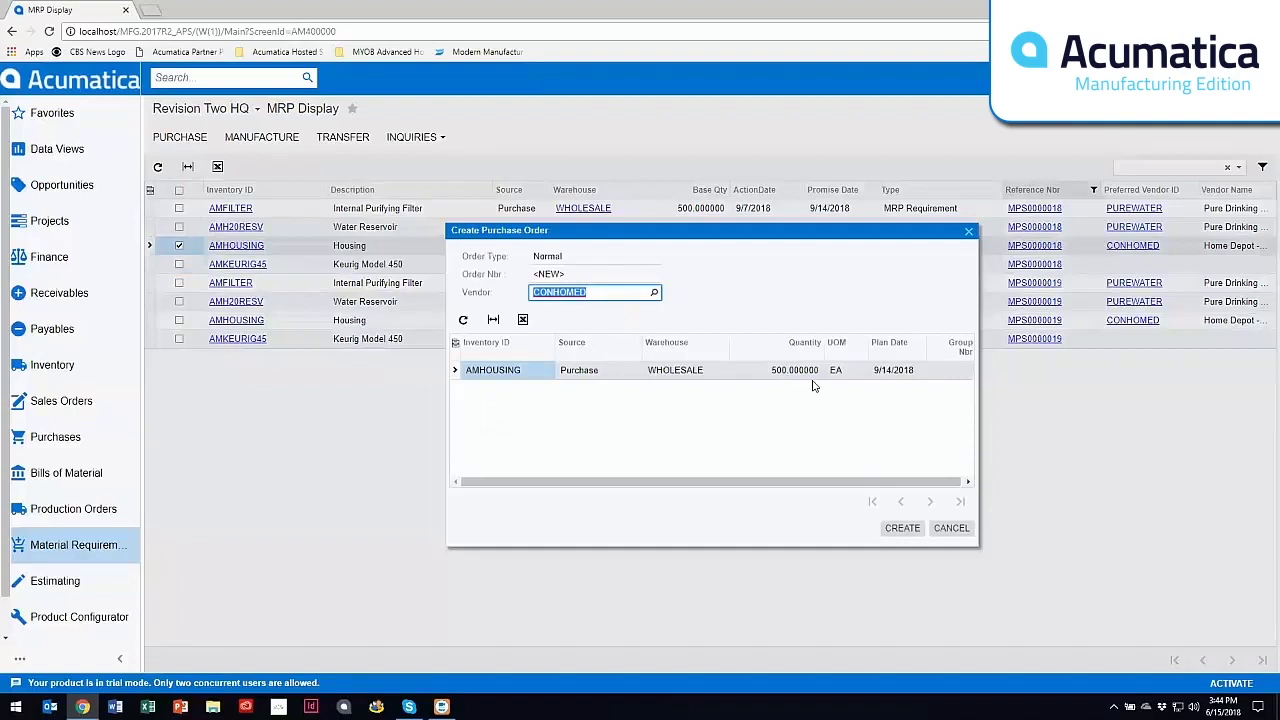
click(902, 528)
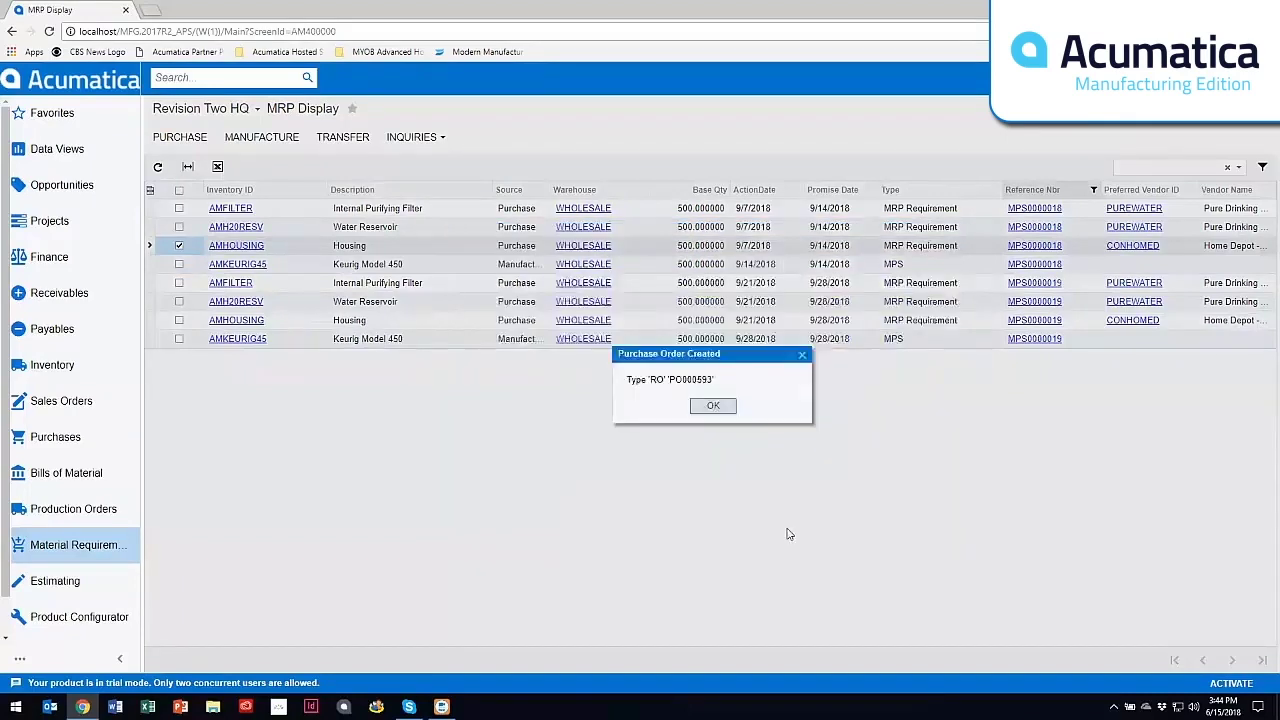
click(713, 407)
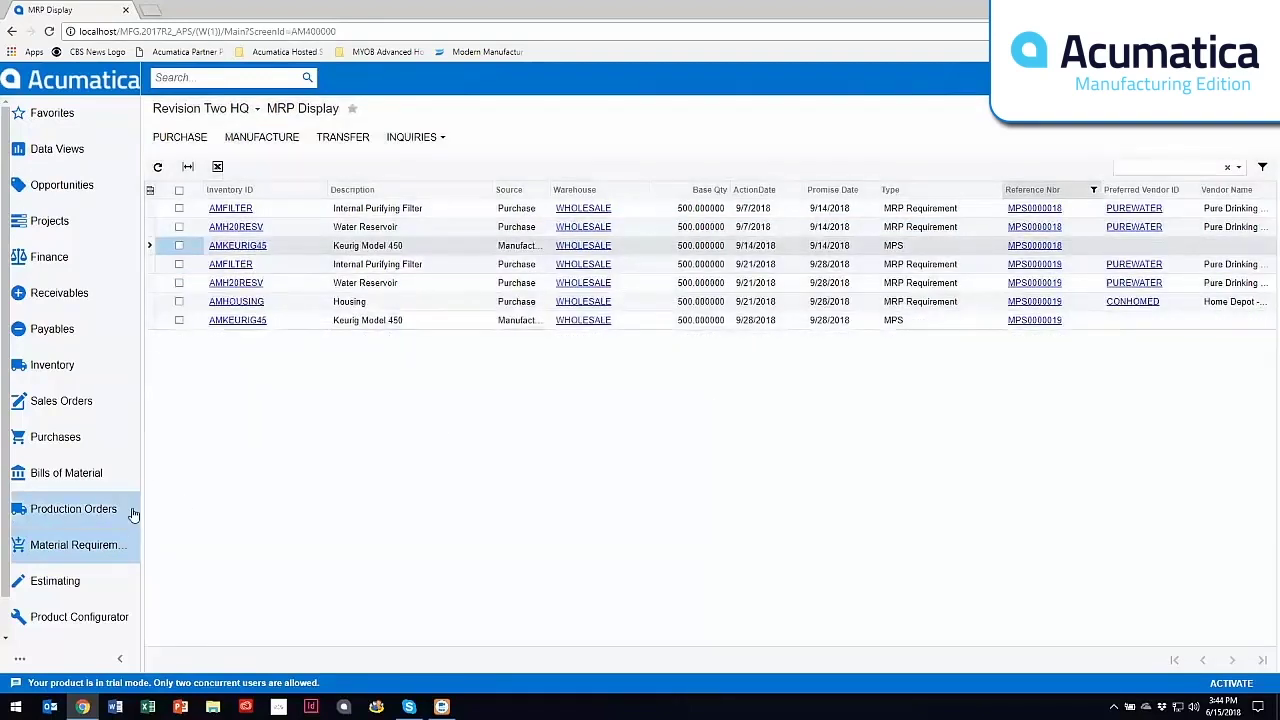
Review purchase order PO000593 for 500 AMHOUSING housings, then return to Material Requirements
click(55, 438)
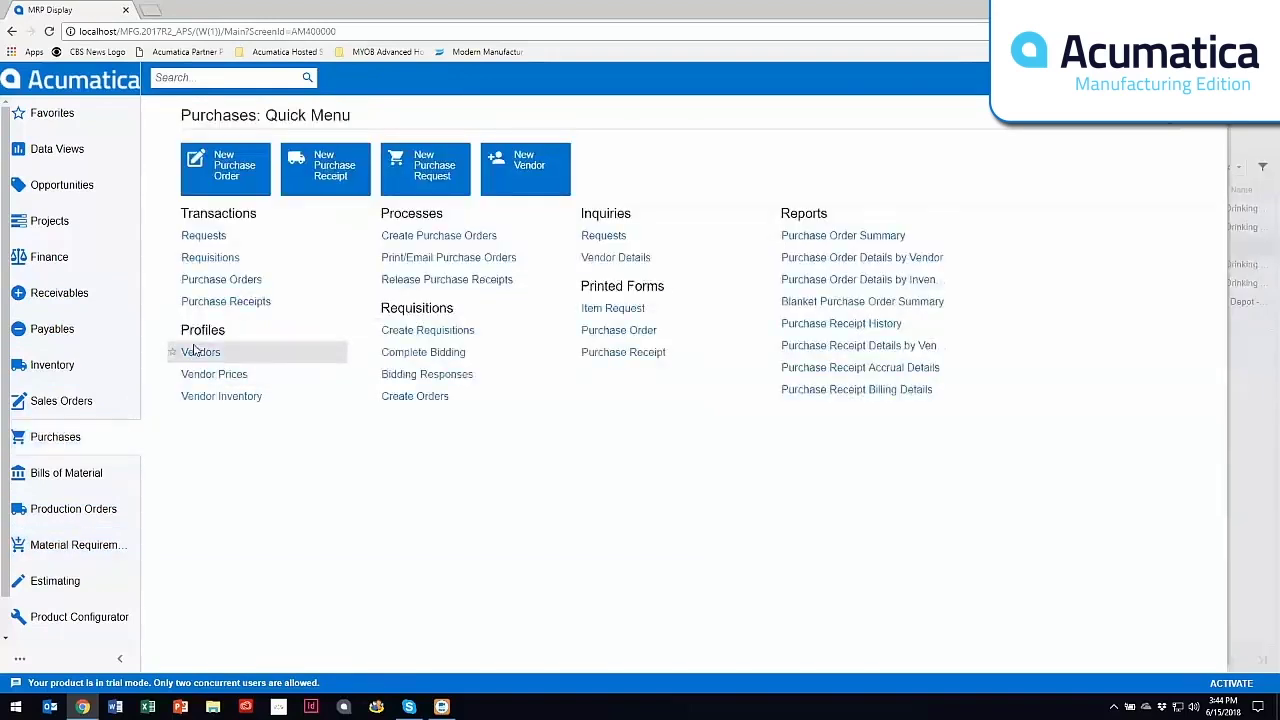
click(218, 281)
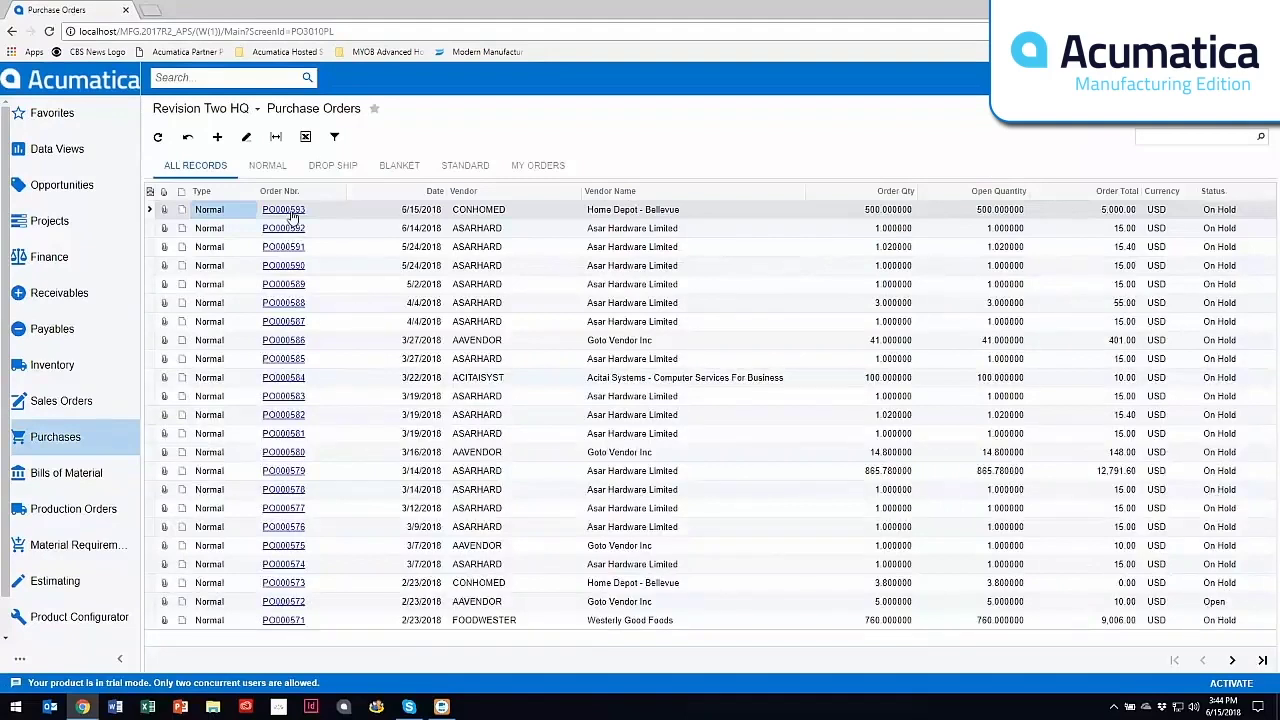
click(287, 210)
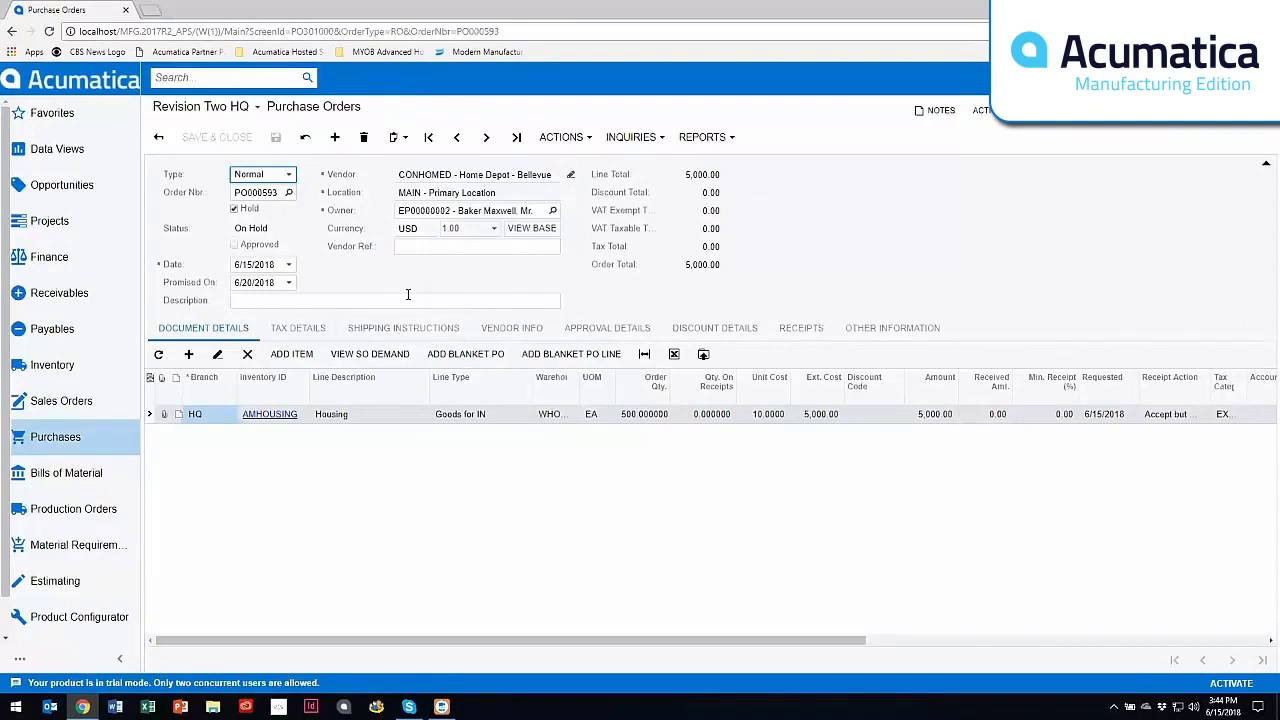
click(87, 548)
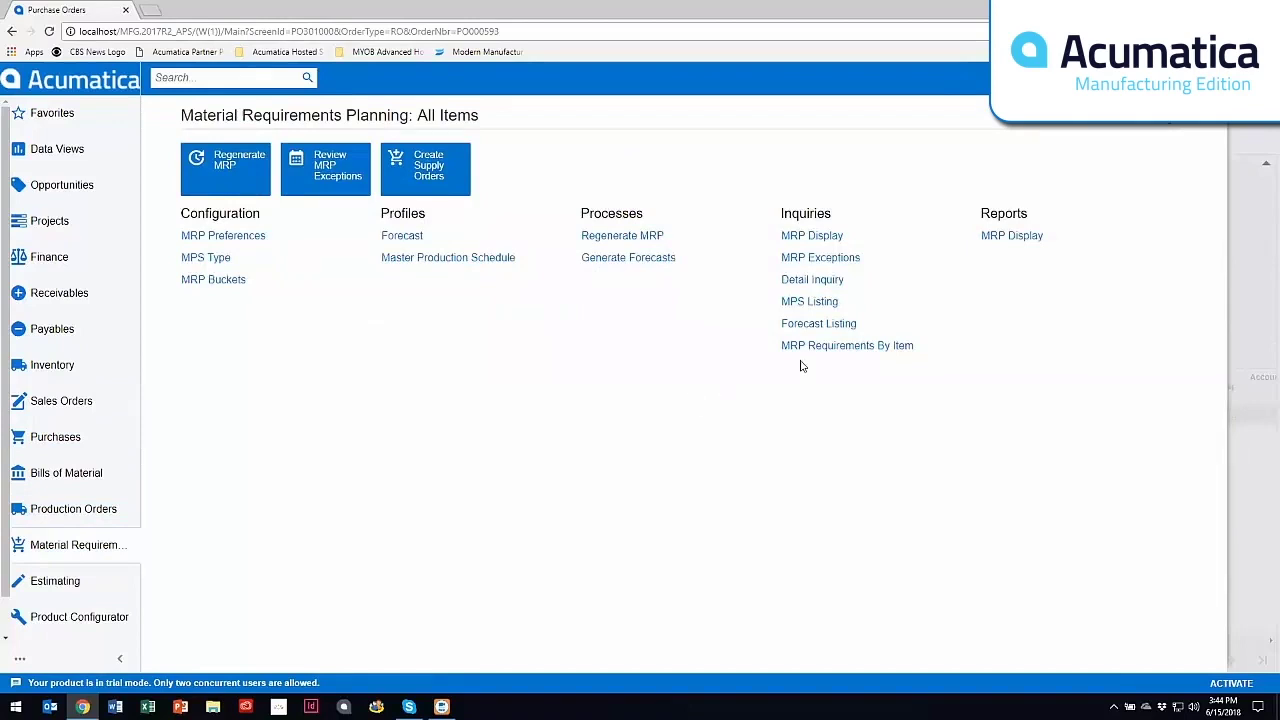
Reopen MRP Display with the Reference Nbr filter set to 'mps'
click(813, 237)
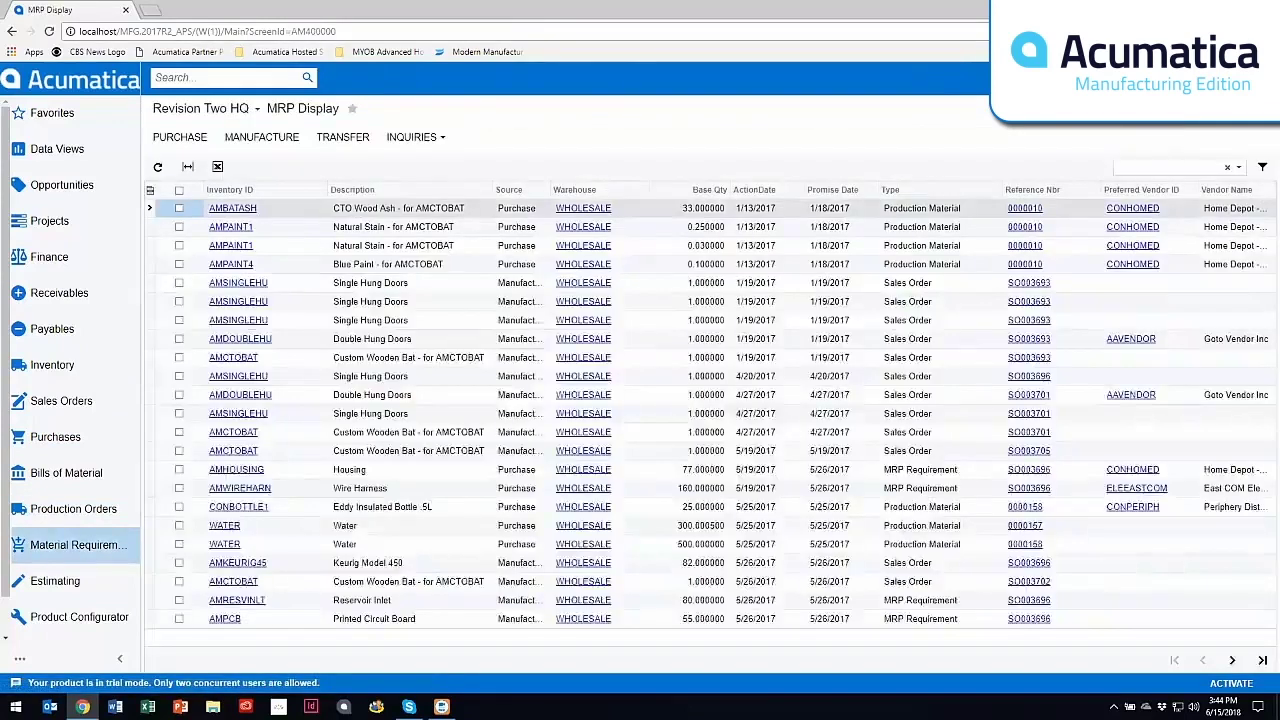
click(1032, 189)
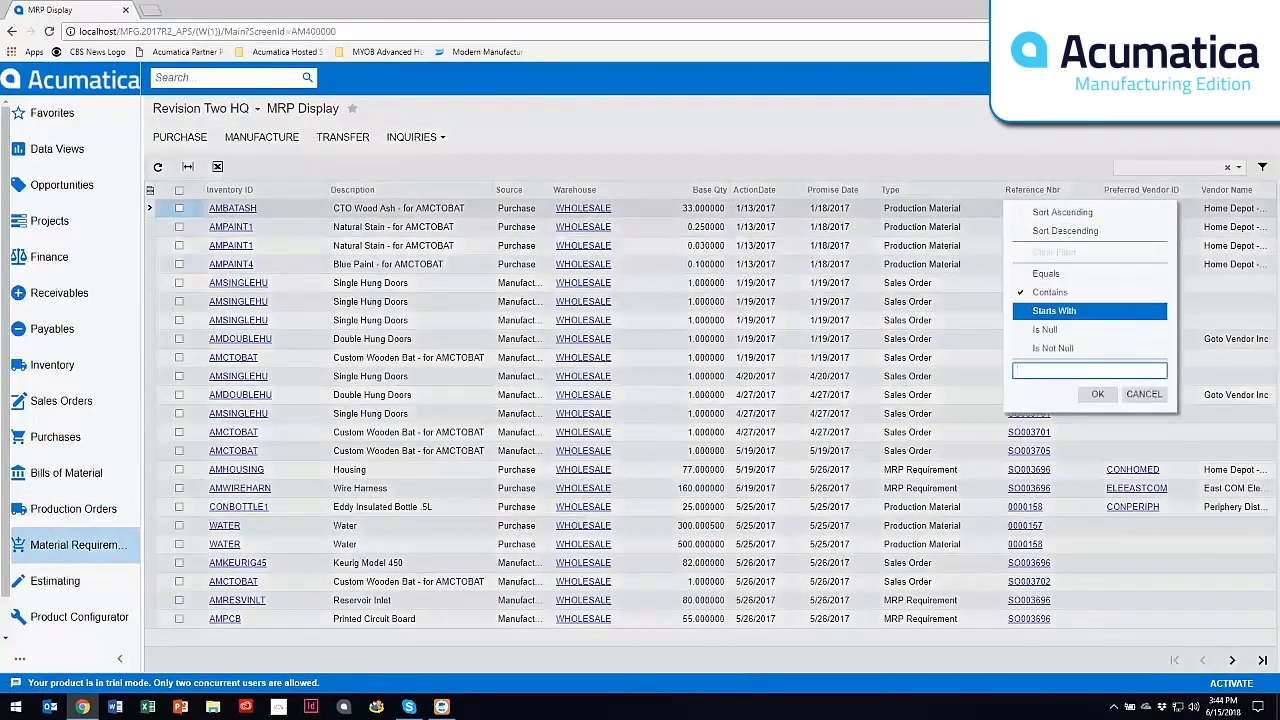
text(mps)
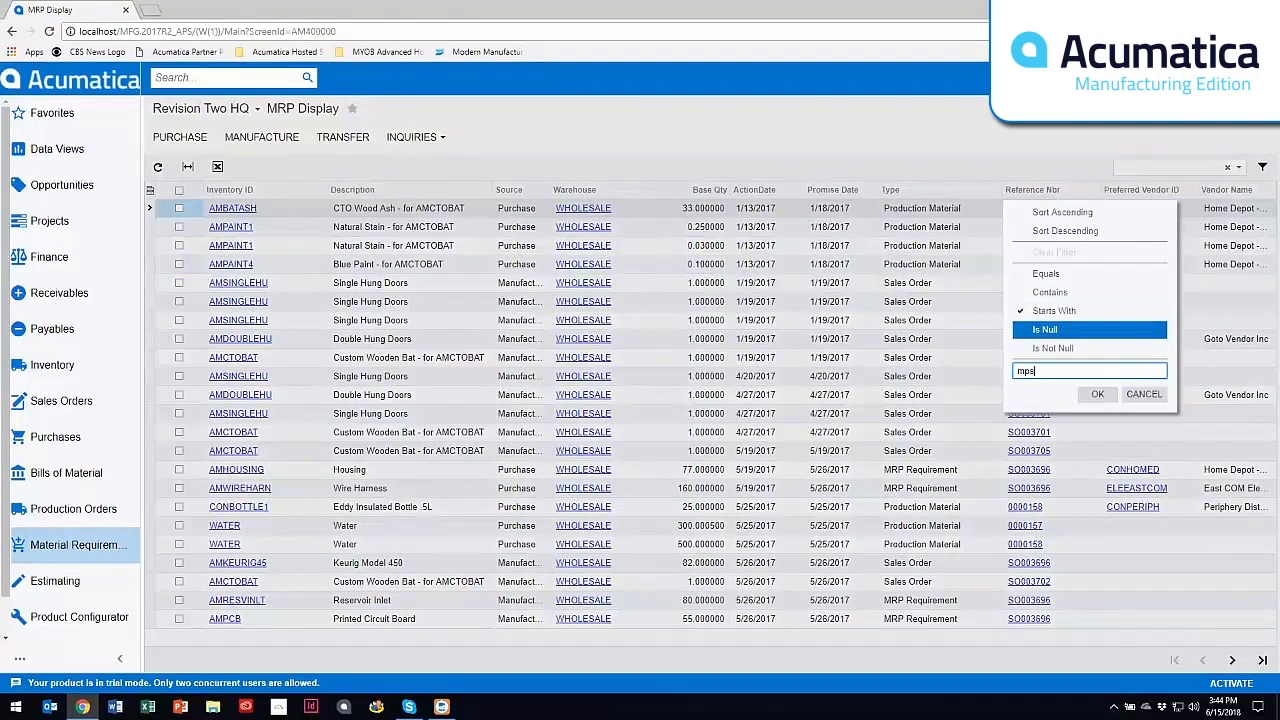
key(Return)
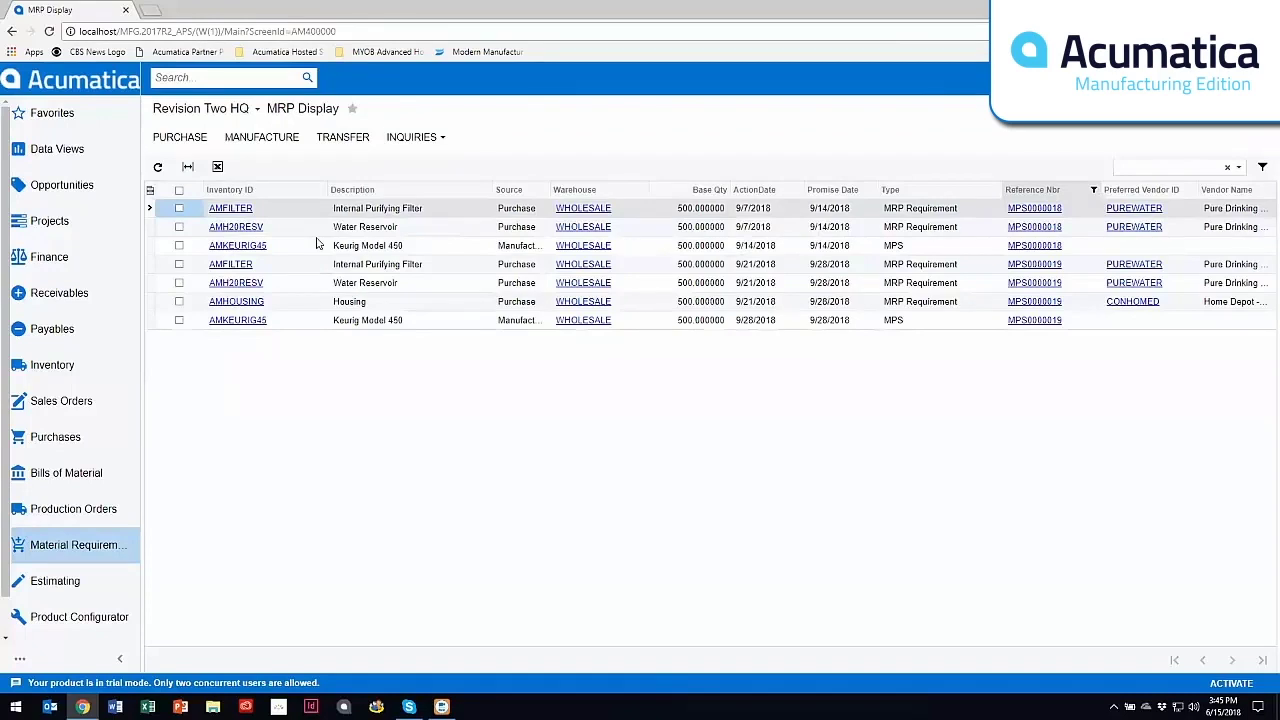
Open Generate Forecasts and keep the forecast type set to Regular
click(72, 540)
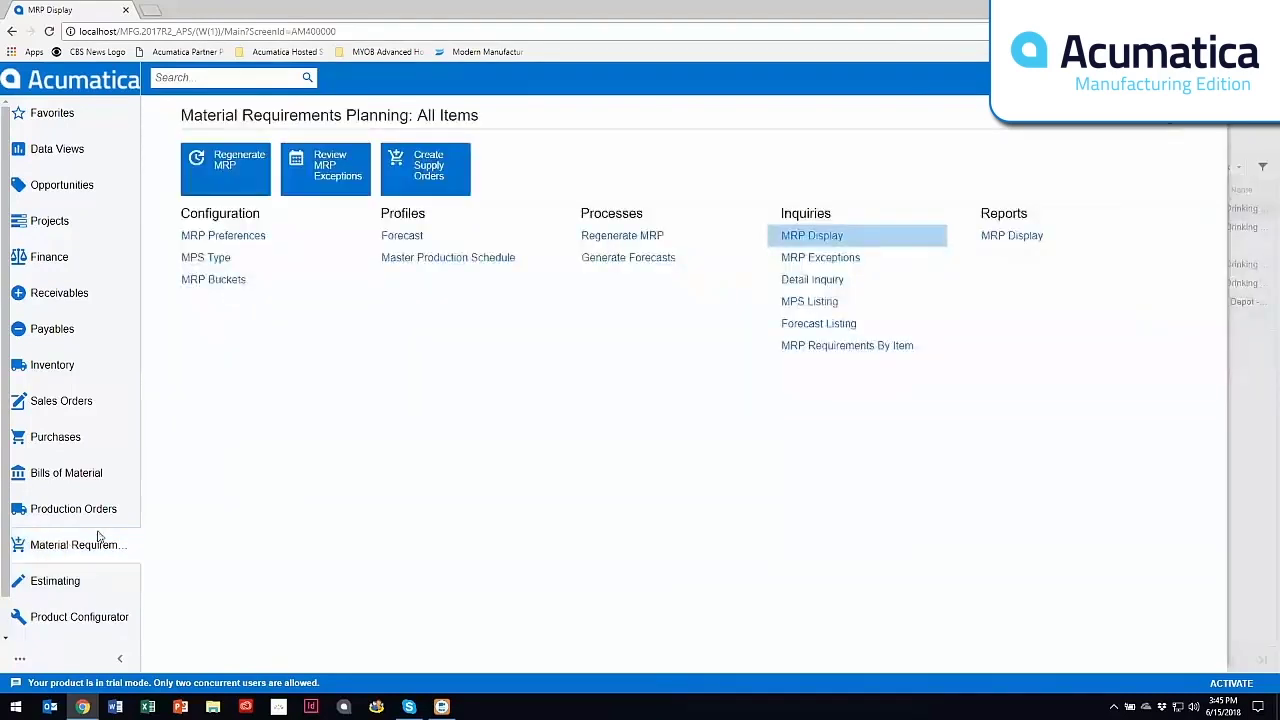
click(628, 259)
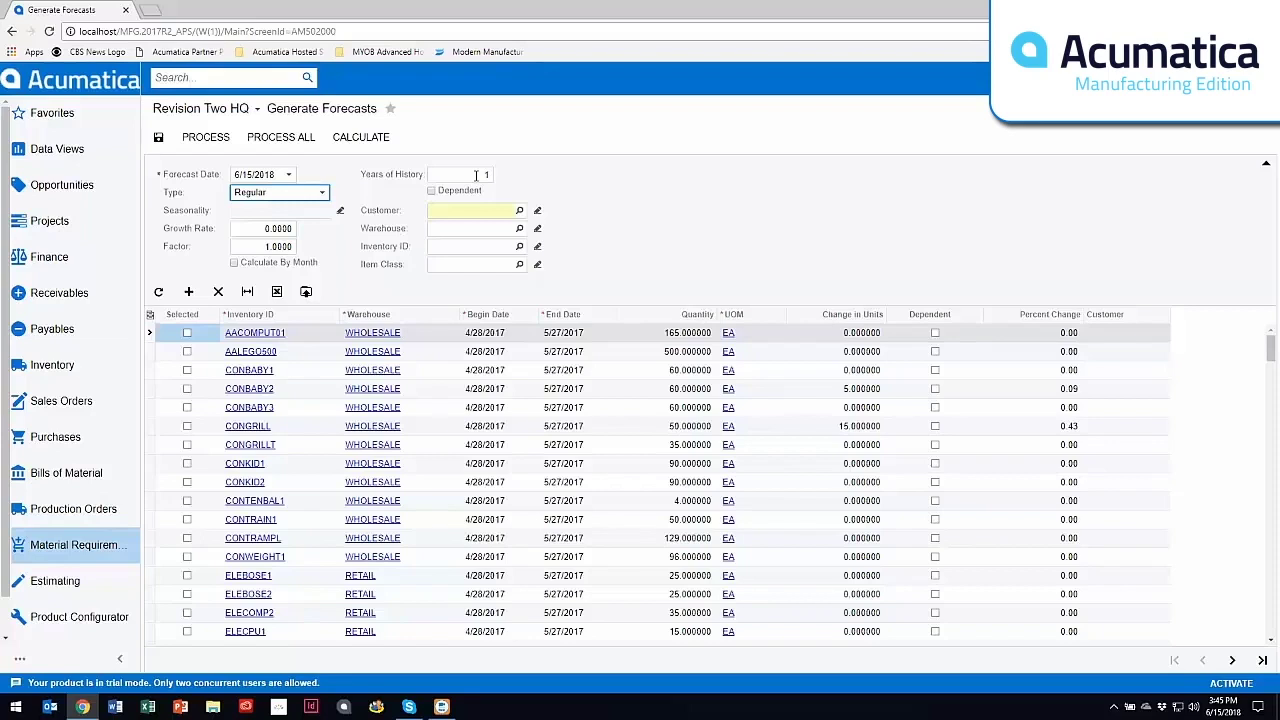
click(322, 195)
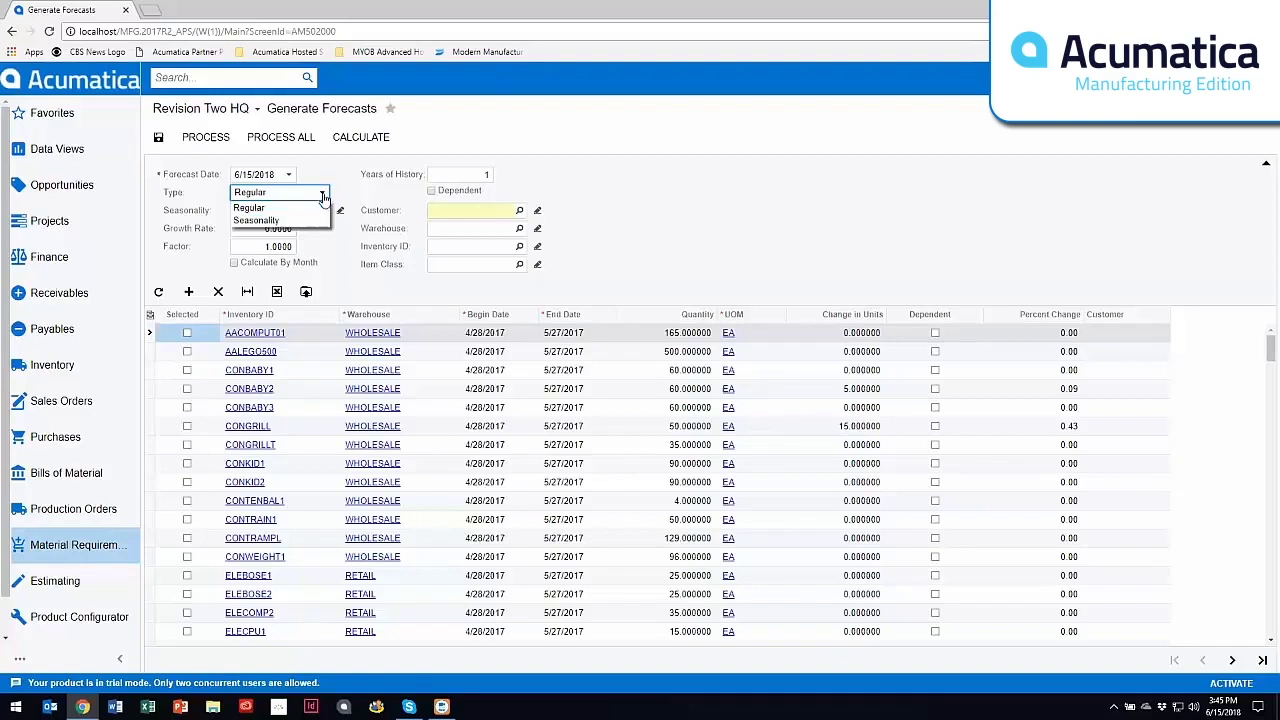
click(318, 207)
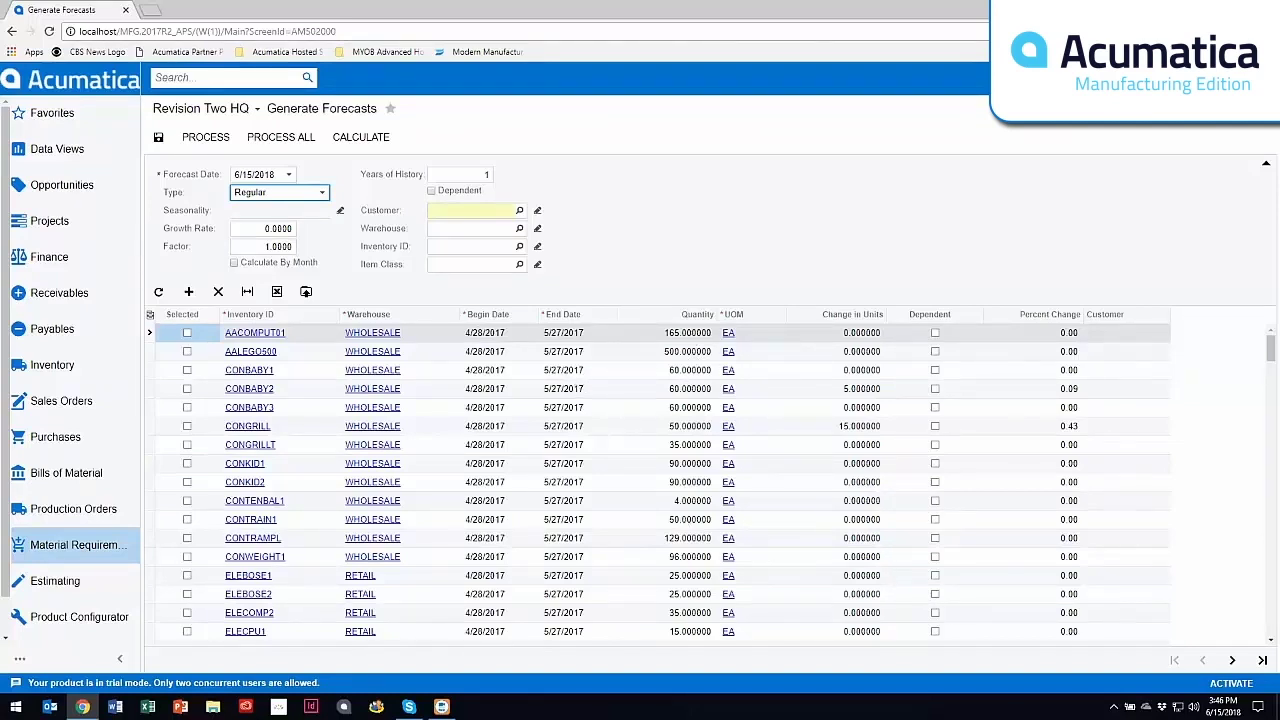
Change the CONTENBAL1 forecast quantity from 4 to 10
click(692, 502)
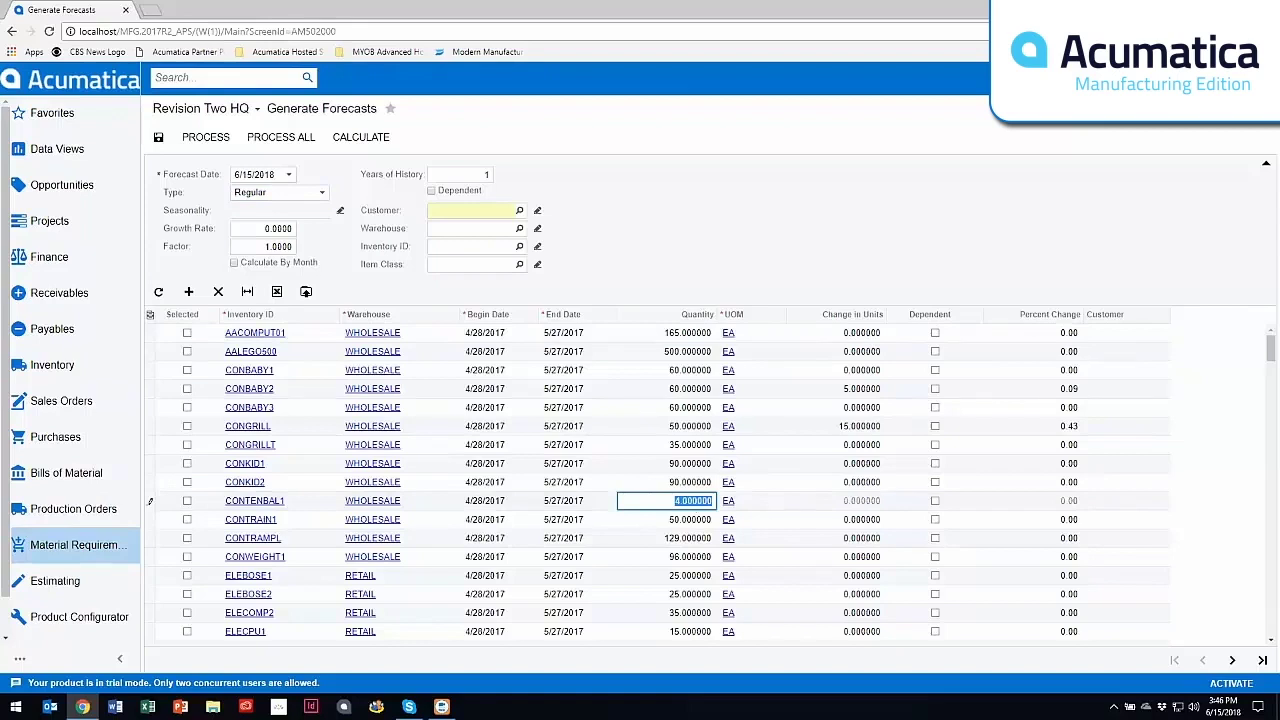
text(10)
key(Tab)
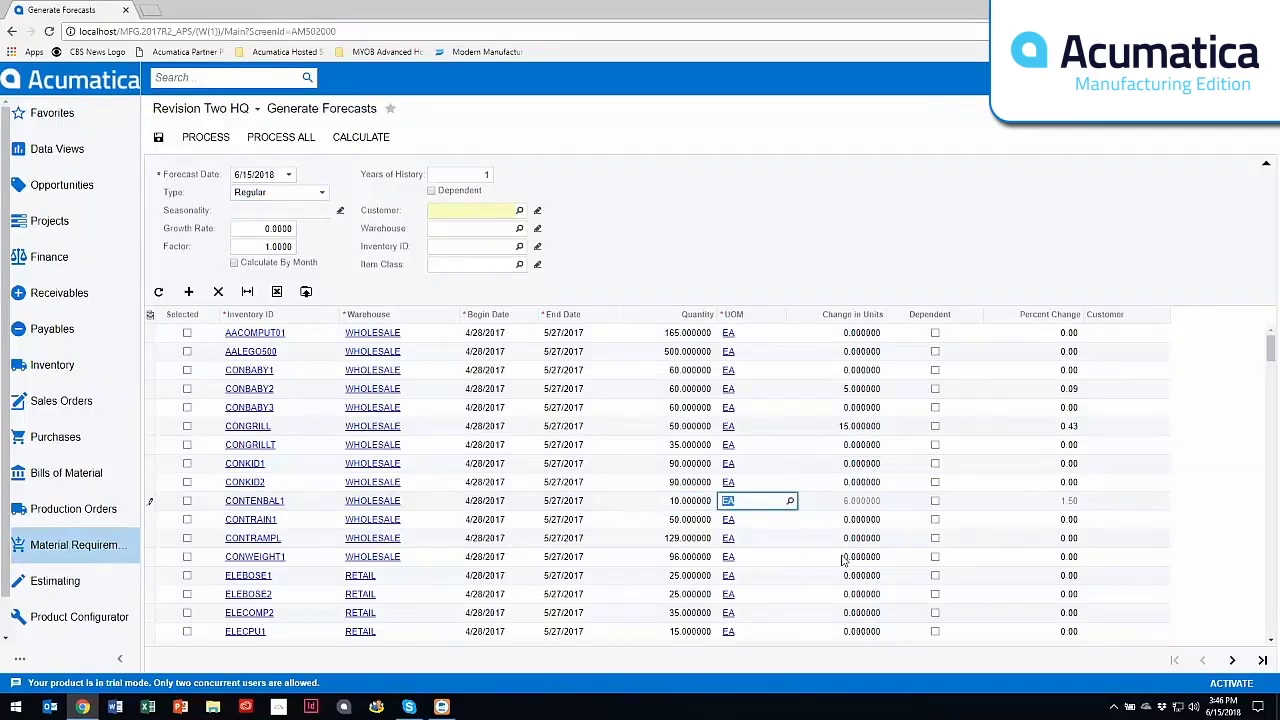
Select and then deselect the CONKID1, CONBABY2 and CONWEIGHT1 forecast lines
click(187, 464)
click(187, 389)
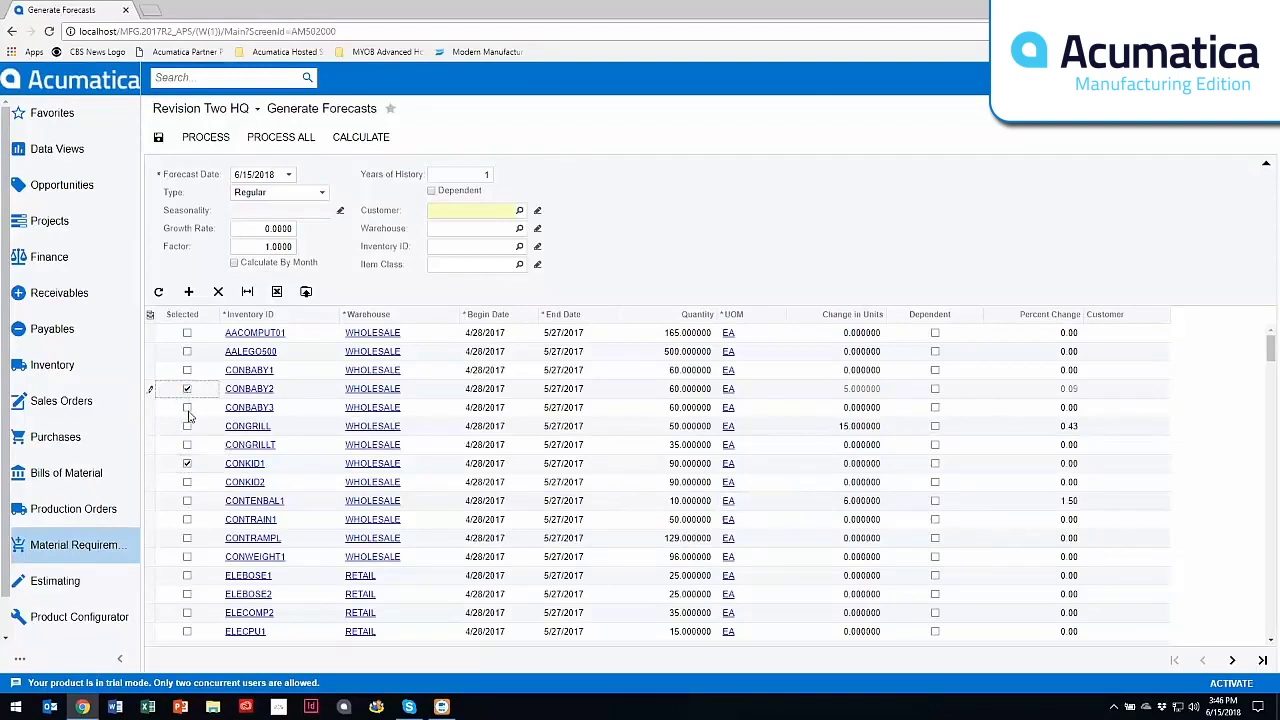
click(187, 557)
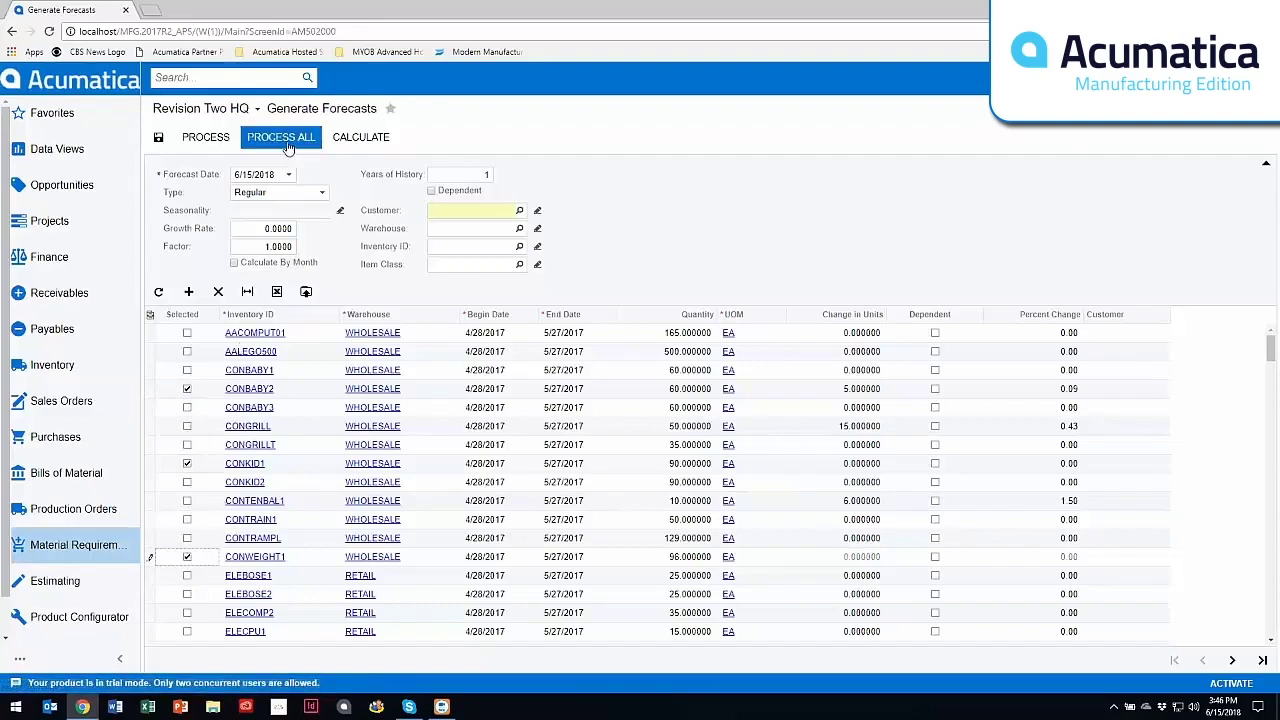
click(187, 389)
click(187, 464)
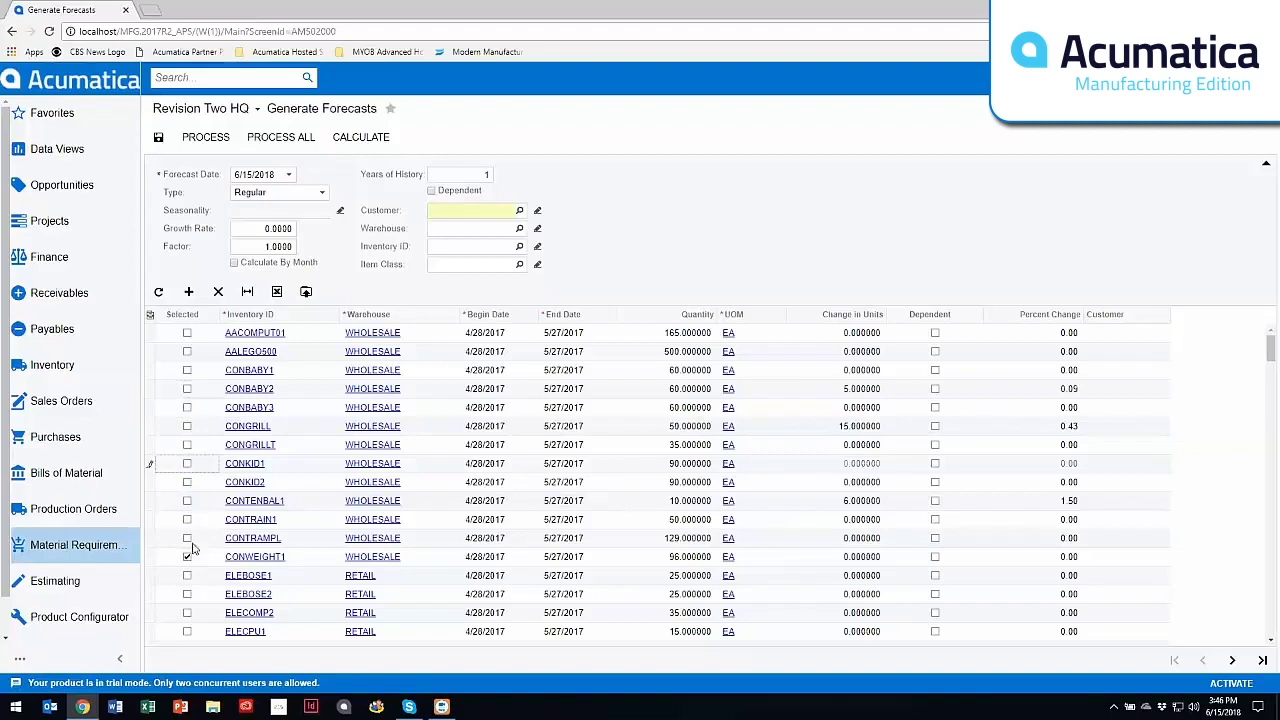
click(188, 557)
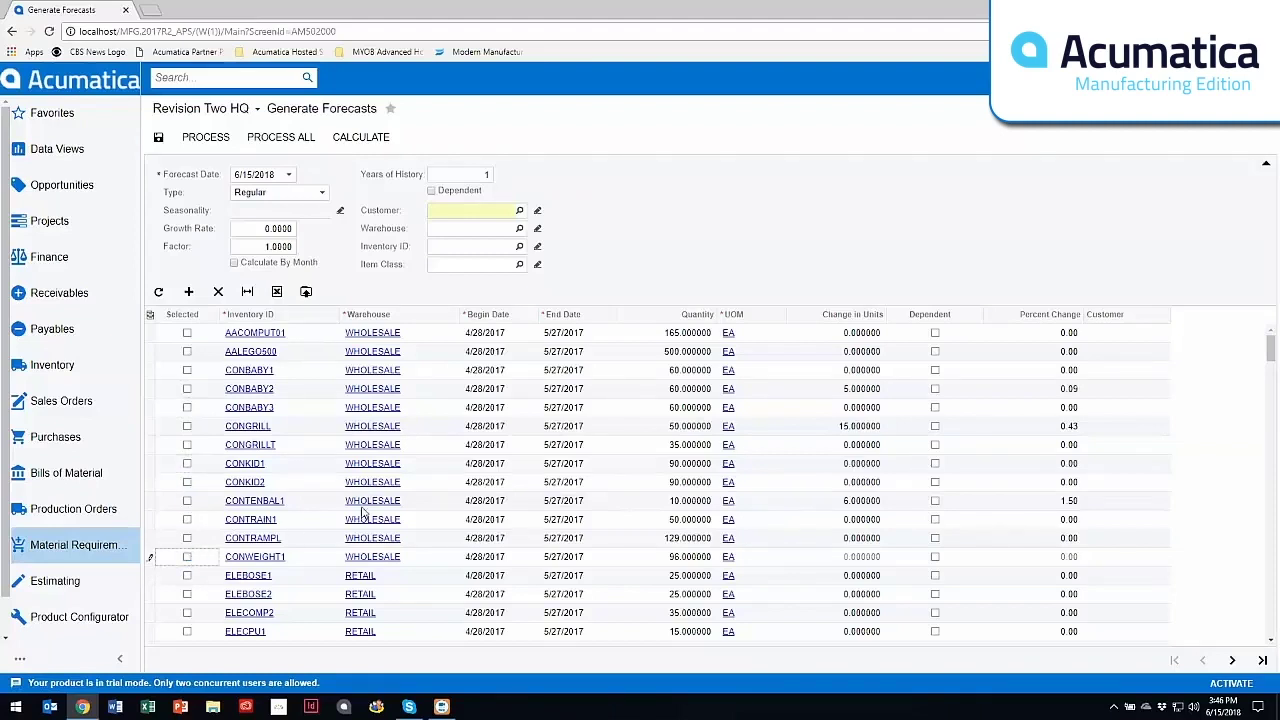